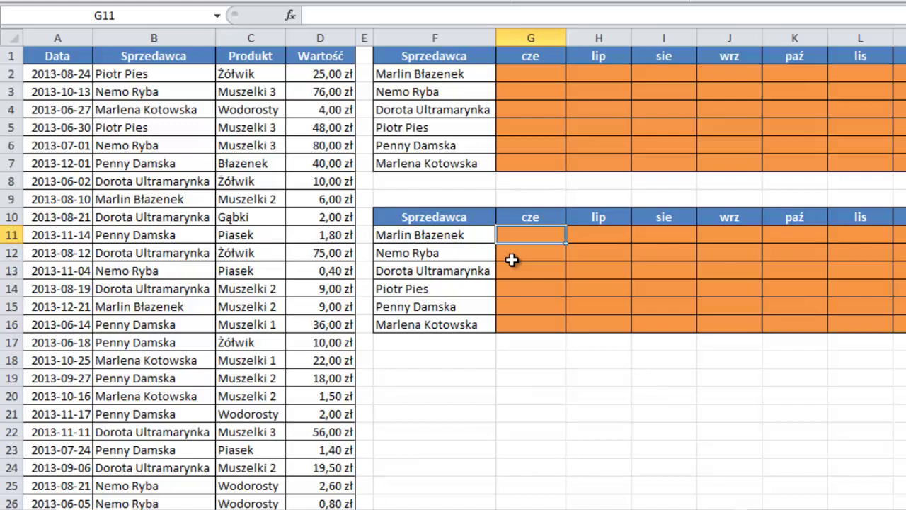
Inspect the cze month header text without changing it
left_click(542, 218)
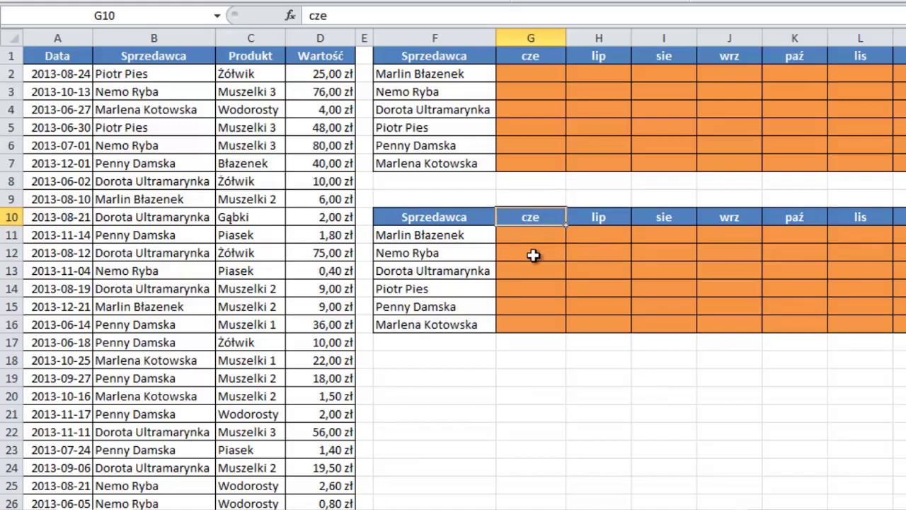
key("F2")
key("Escape")
Start =SUMA.WARUNKÓW in G11 with the absolute sum range $D$2:$D$325
key("Down")
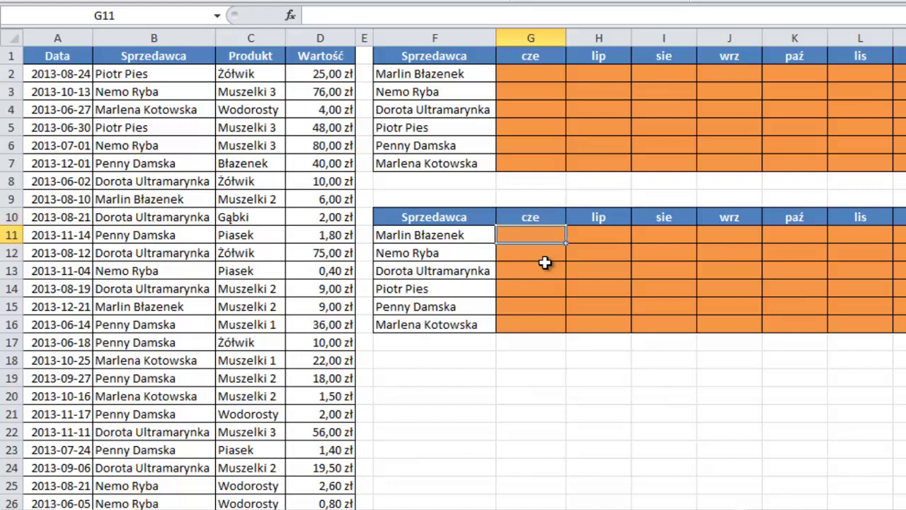
type("=")
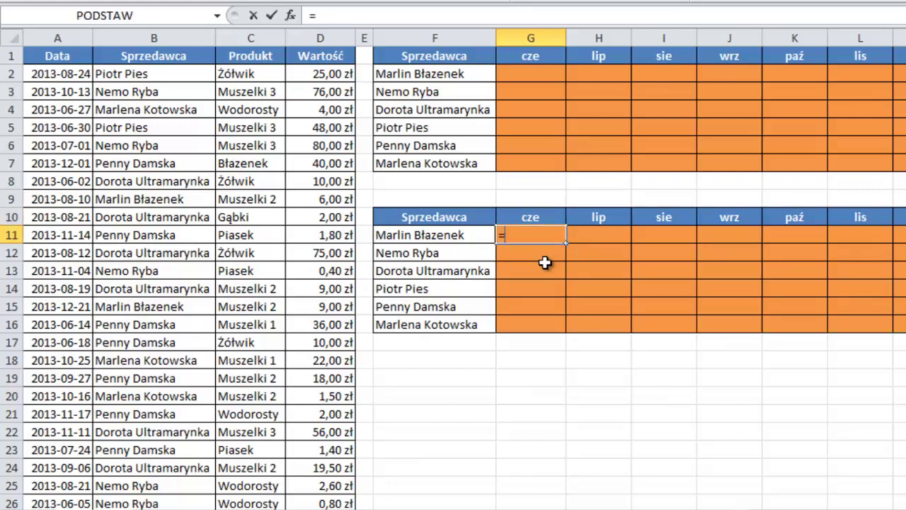
type("suma.w")
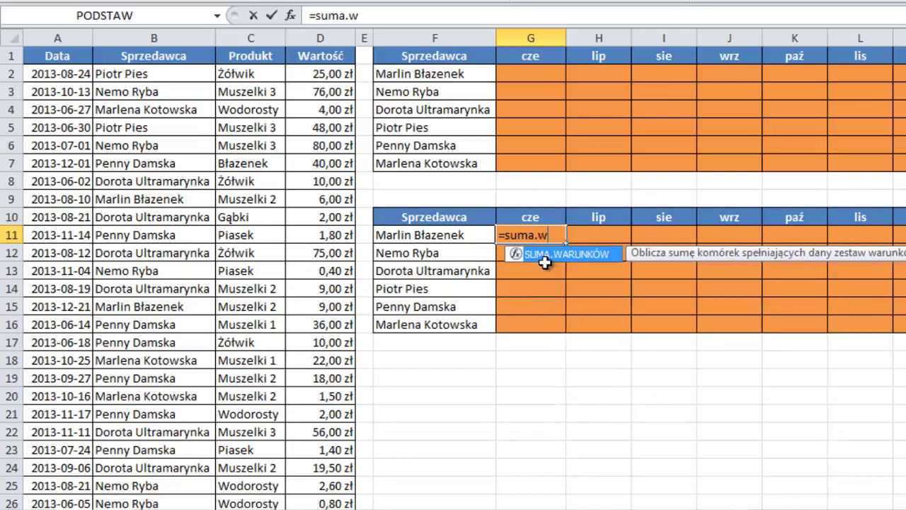
key("Tab")
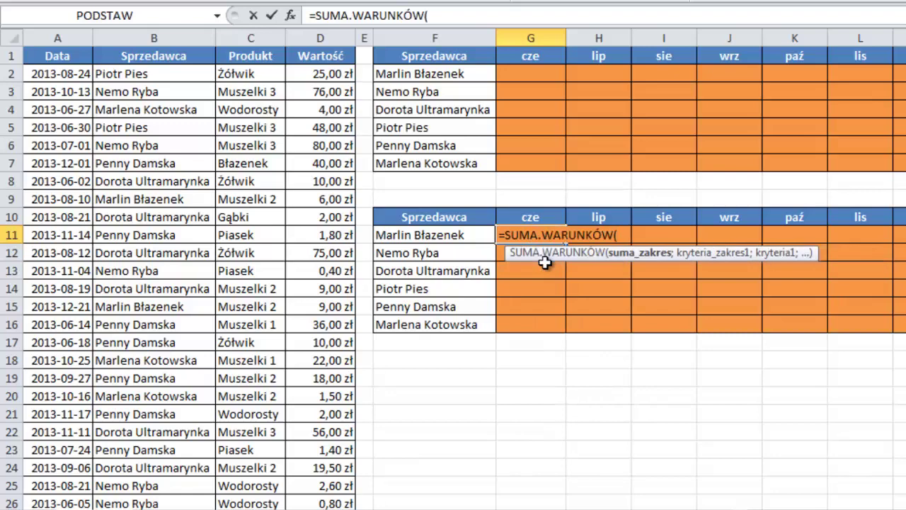
left_click(331, 79)
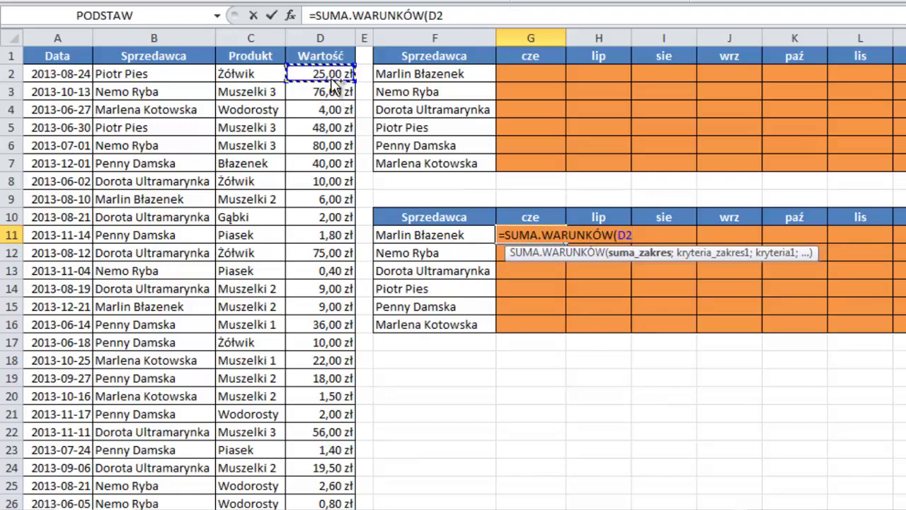
key("ctrl+shift+Down")
key("F4")
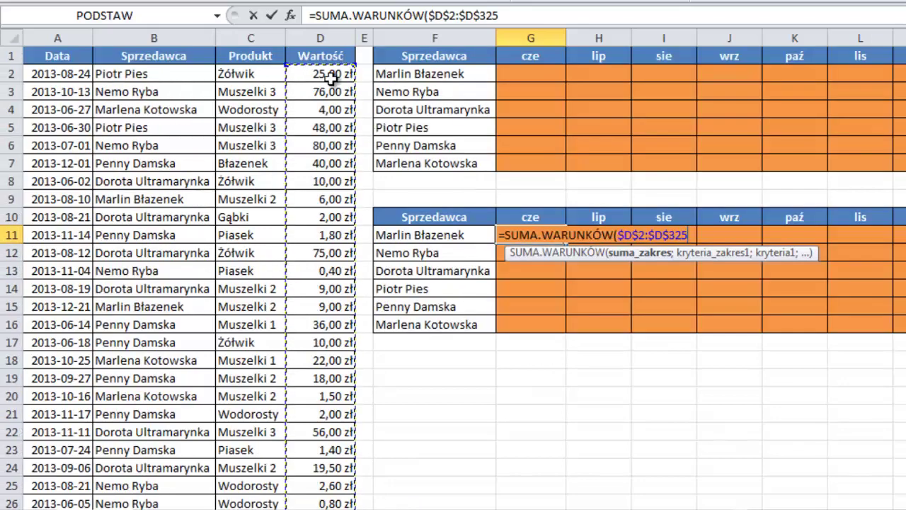
type(";")
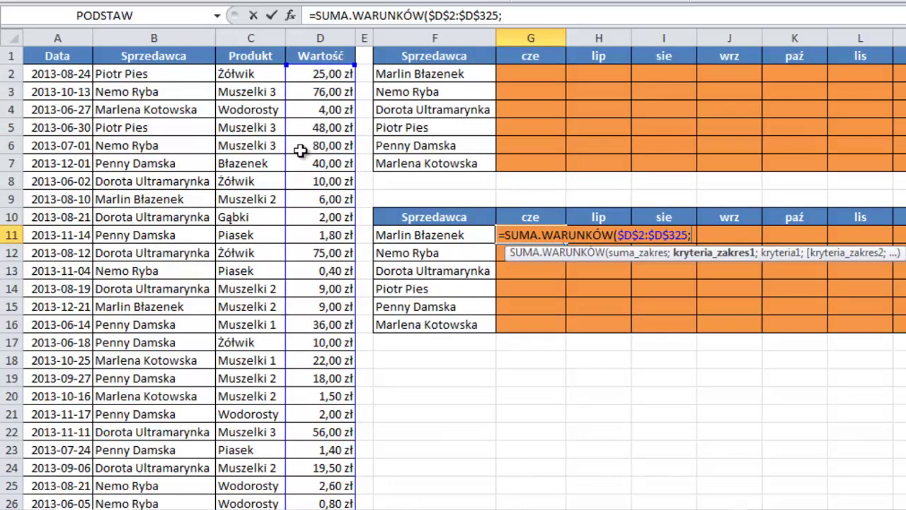
Add the seller criteria range $B$2:$B$325 matched against $F11
left_click(149, 80)
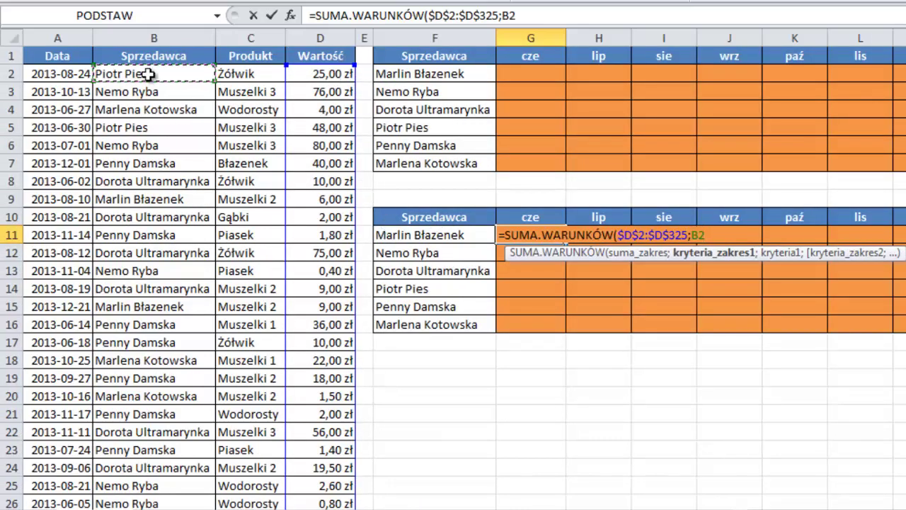
key("ctrl+shift+Down")
key("F4")
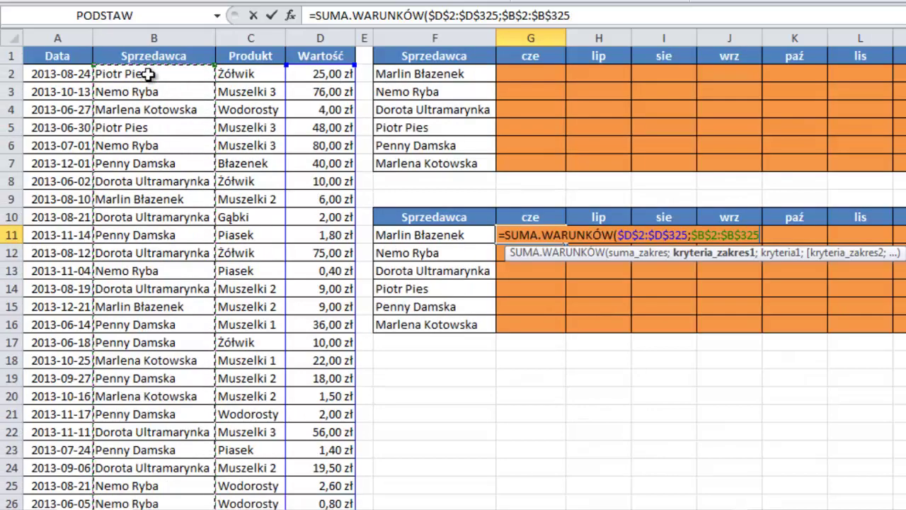
type(";")
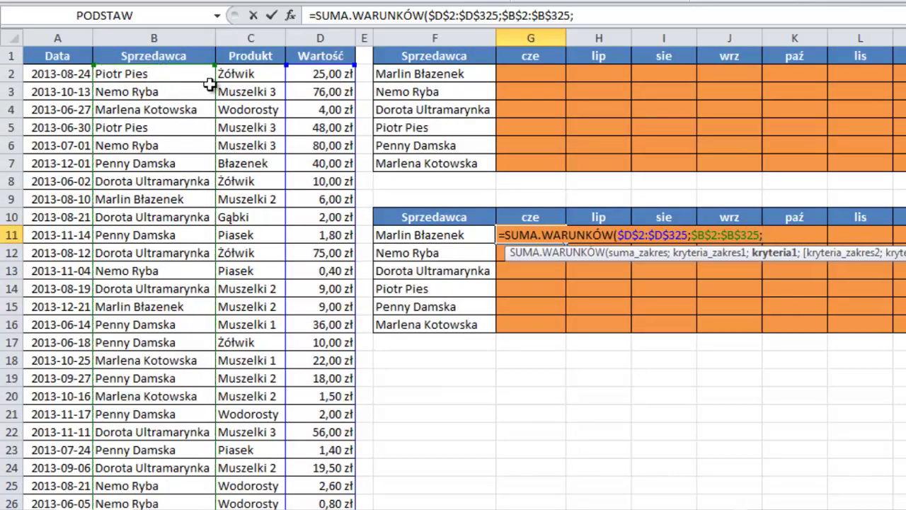
left_click(440, 235)
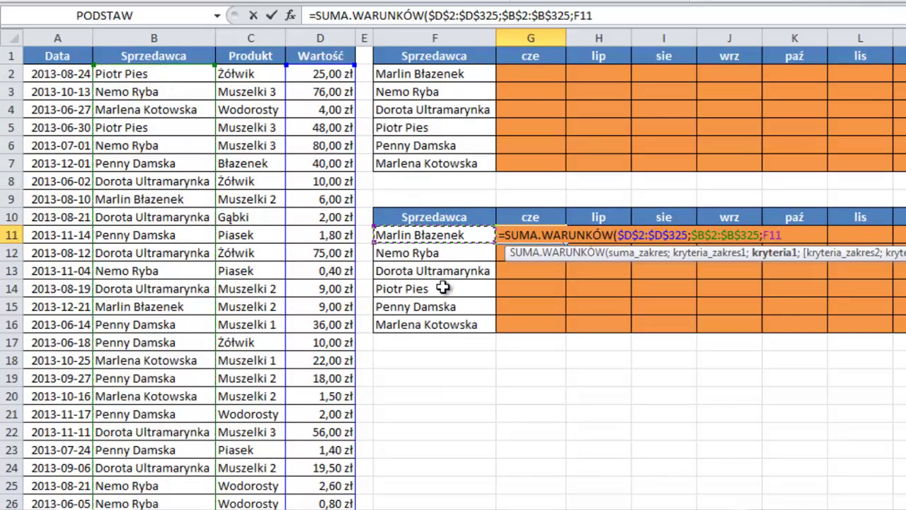
key("F4")
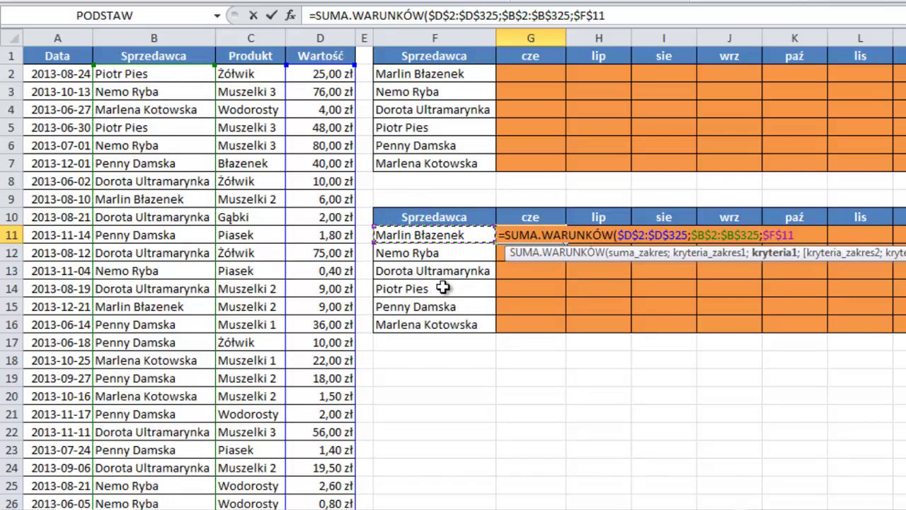
key("F4")
key("F4")
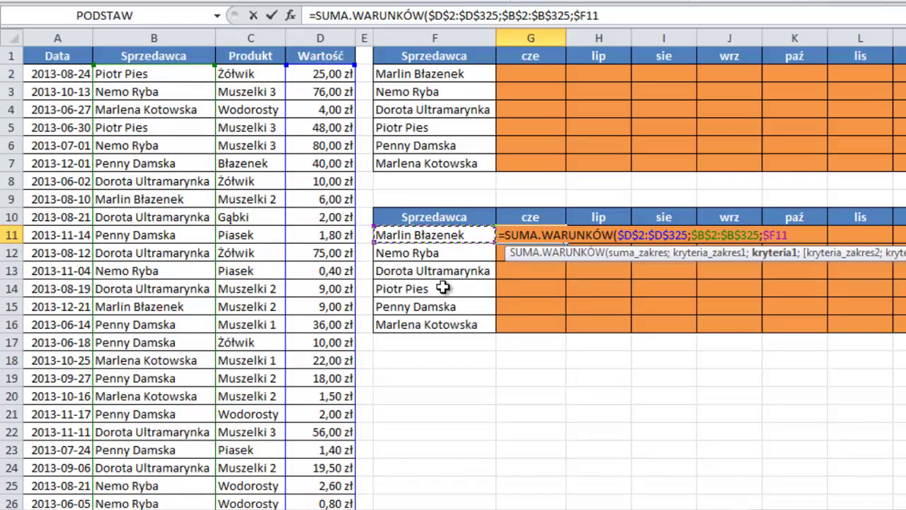
Add the date column $A$2:$A$325 as the next criteria range
type(";")
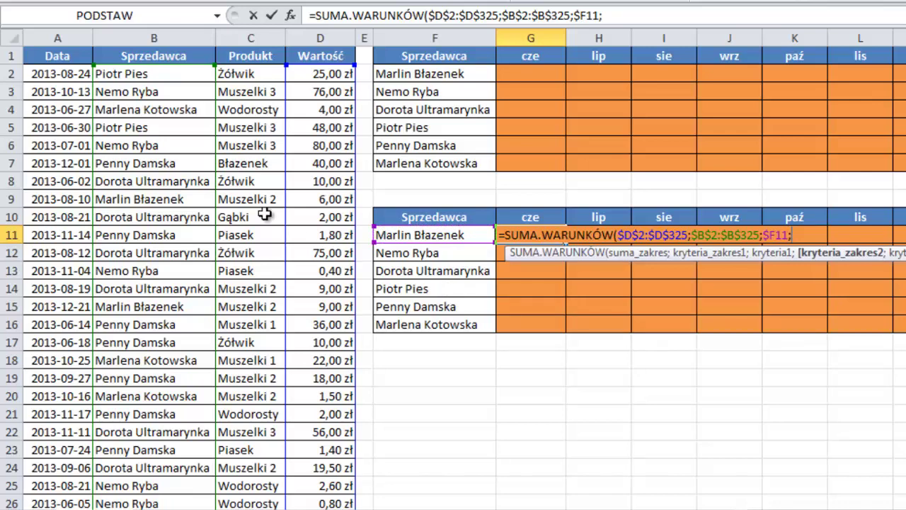
left_click(56, 72)
key("ctrl+shift+Down")
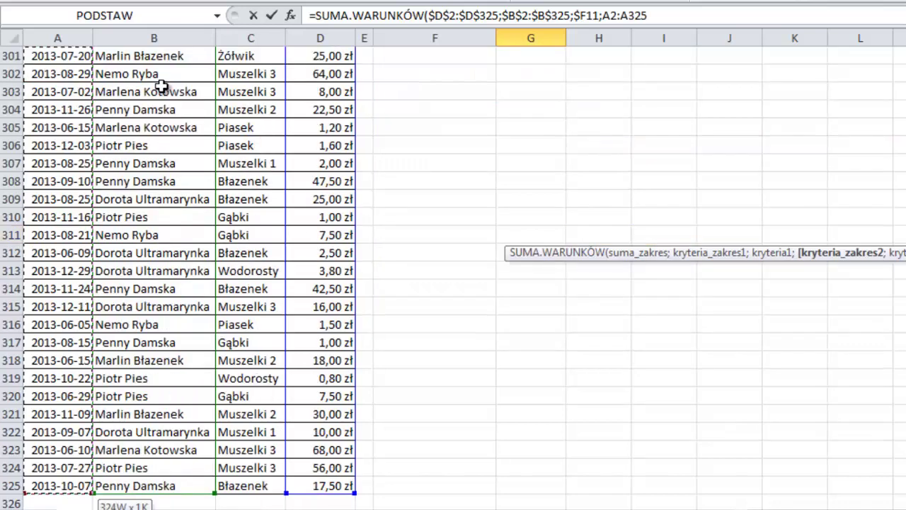
key("F4")
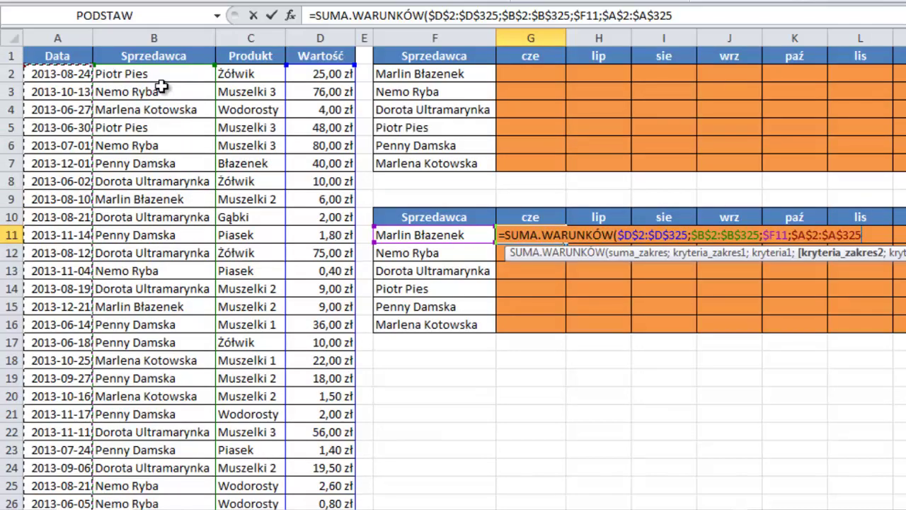
type(";")
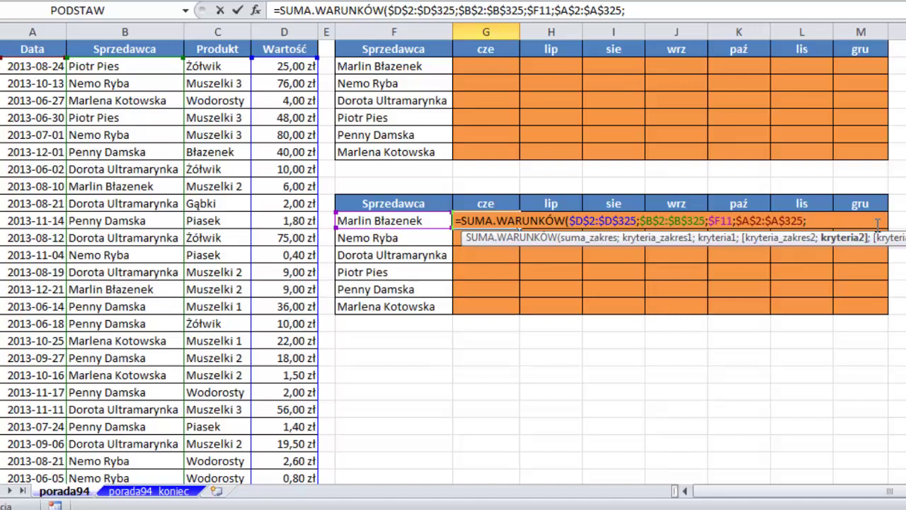
Add the date criterion ">=1"&G$10&2013 built from the cze month header
type("\"")
type(">")
type("=")
type("1")
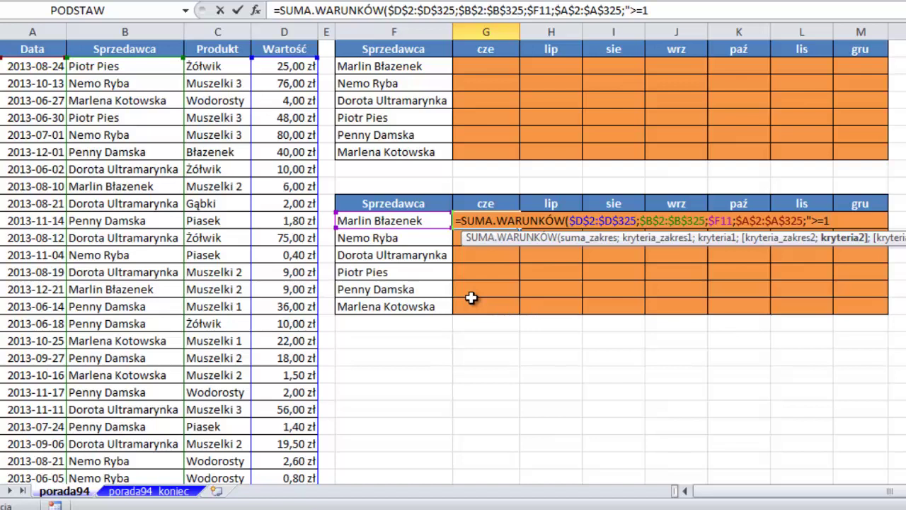
type("\"")
type("&")
left_click(487, 204)
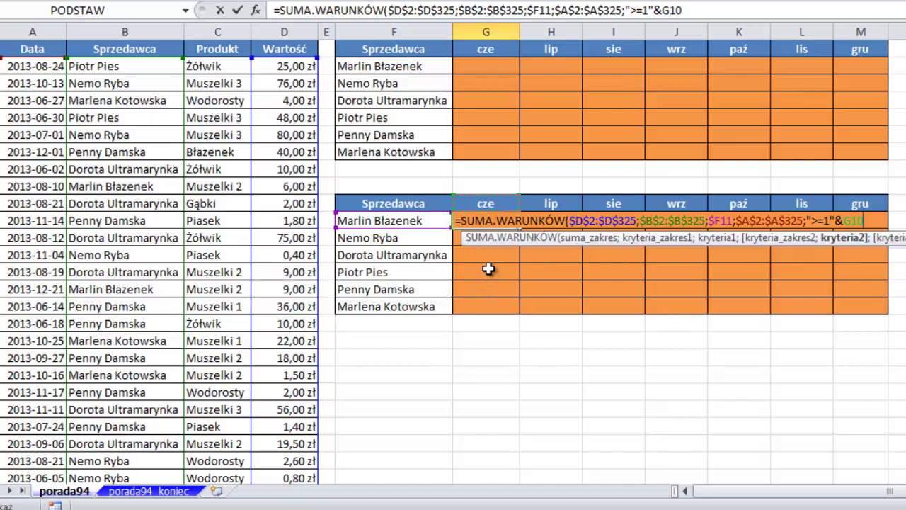
key("F4")
key("F4")
type("$10&")
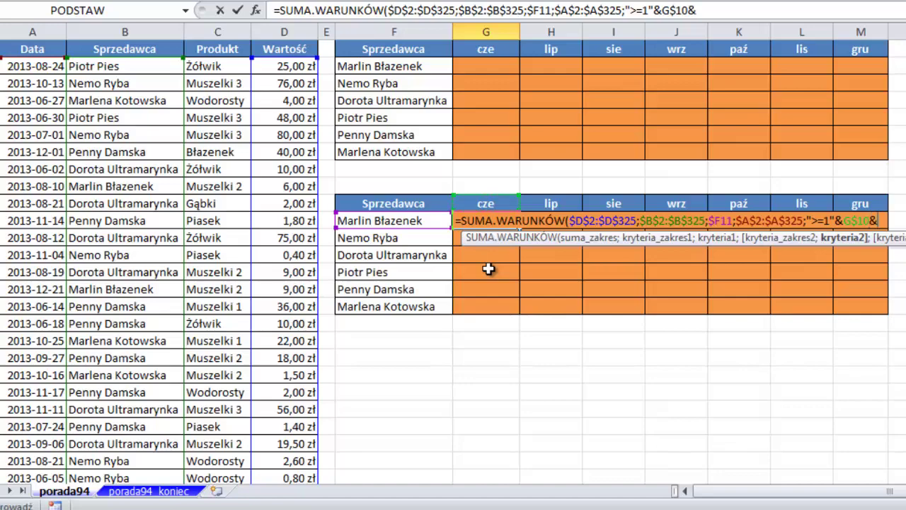
type("20")
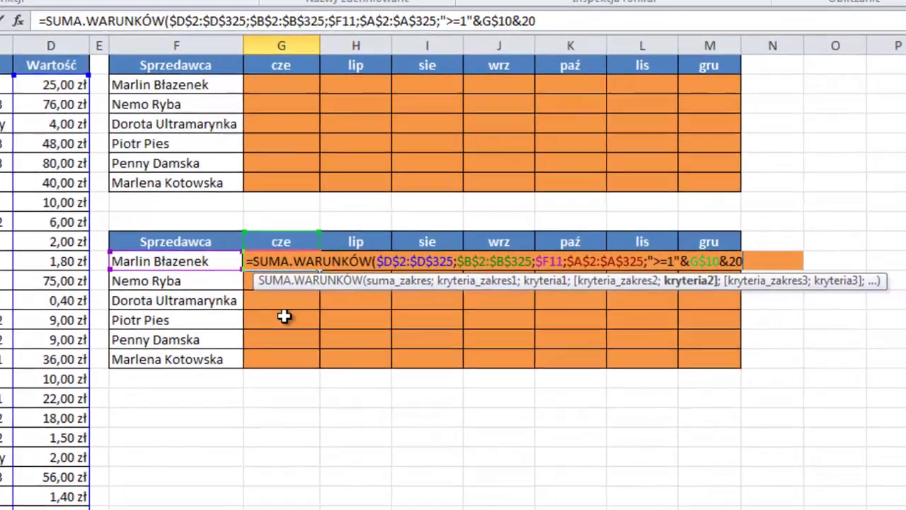
type("13")
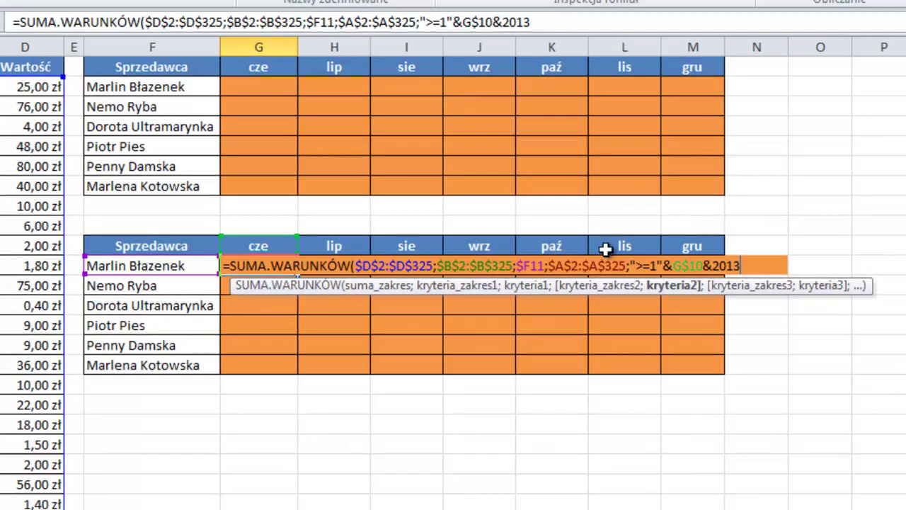
Confirm the criterion reads >=1cze2013, commit G11 for 864,80 zł, then reopen the formula
left_click(676, 286)
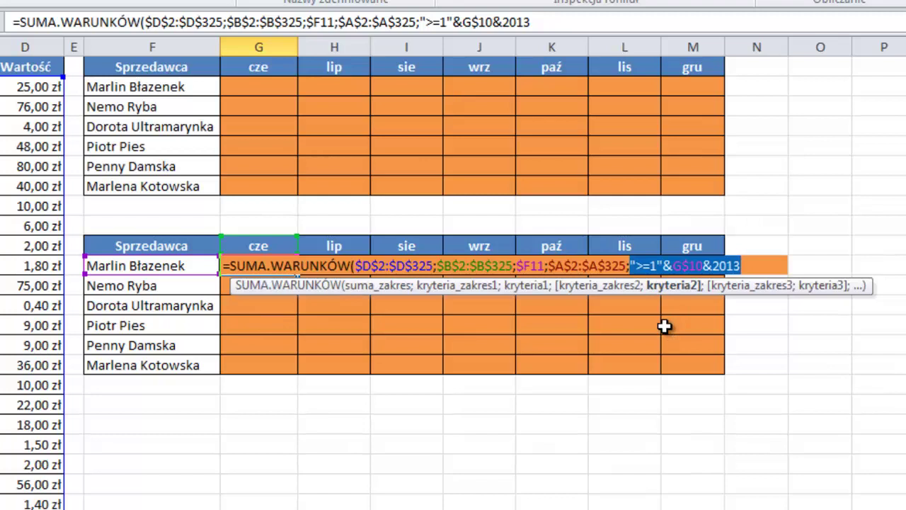
key("F9")
left_click(756, 265)
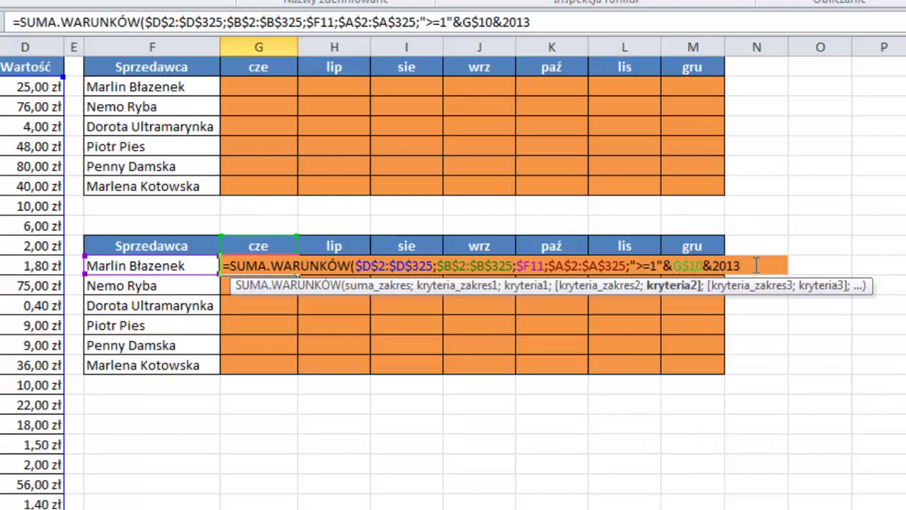
type(")")
key("ctrl+Return")
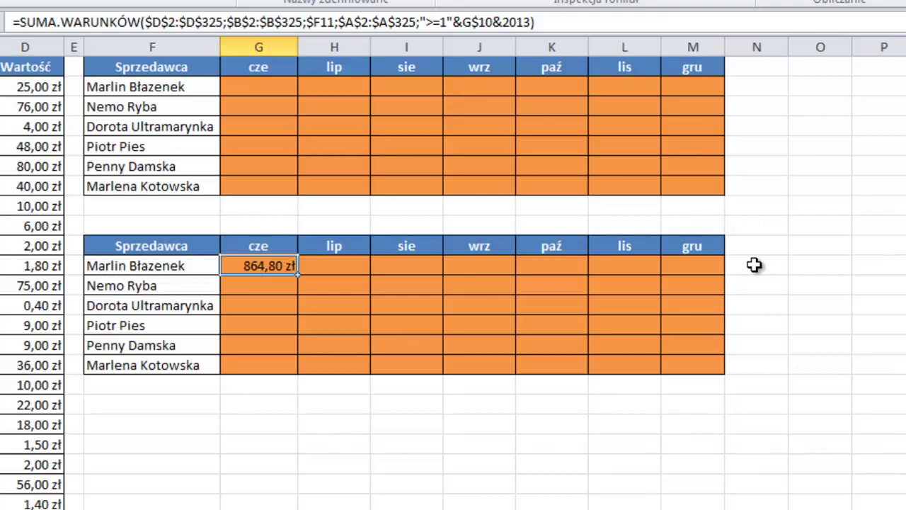
key("F2")
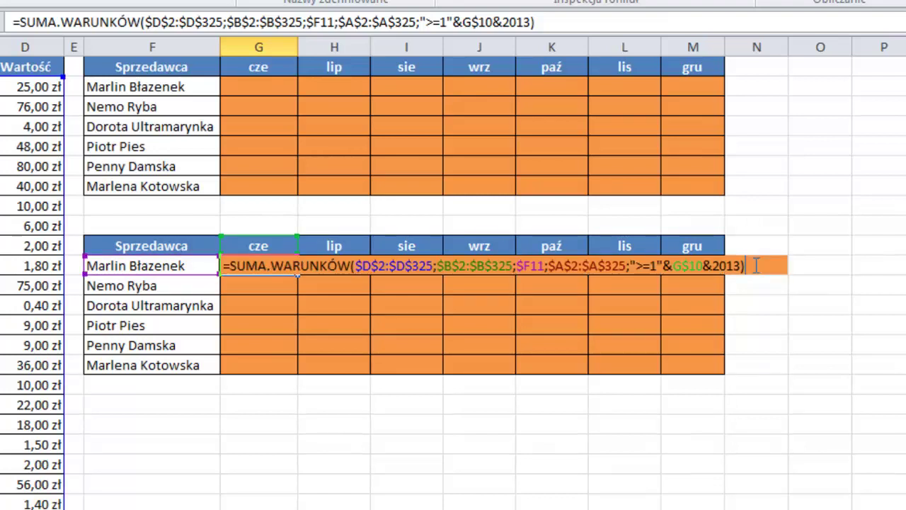
Drop the closing parenthesis and add a second date range $A$2:$A$325 with "<="
key("BackSpace")
type(";")
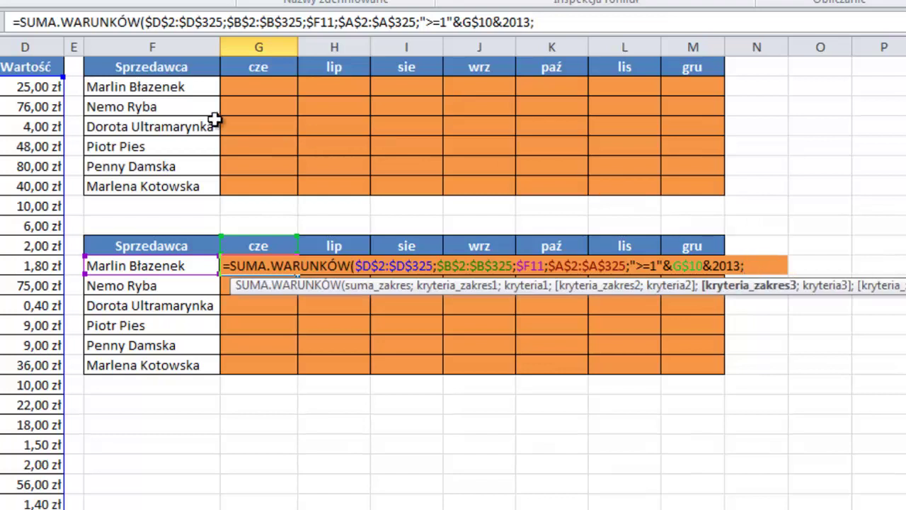
type("A2")
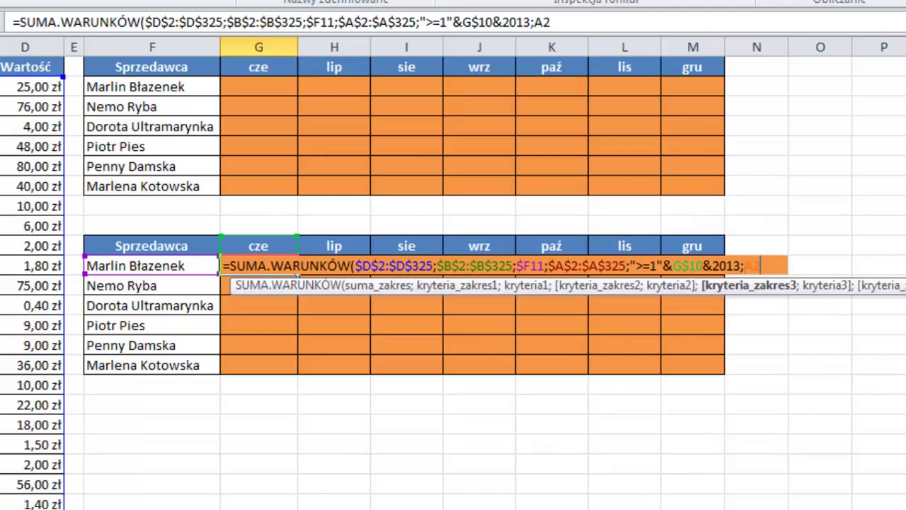
type(":A325")
key("F4")
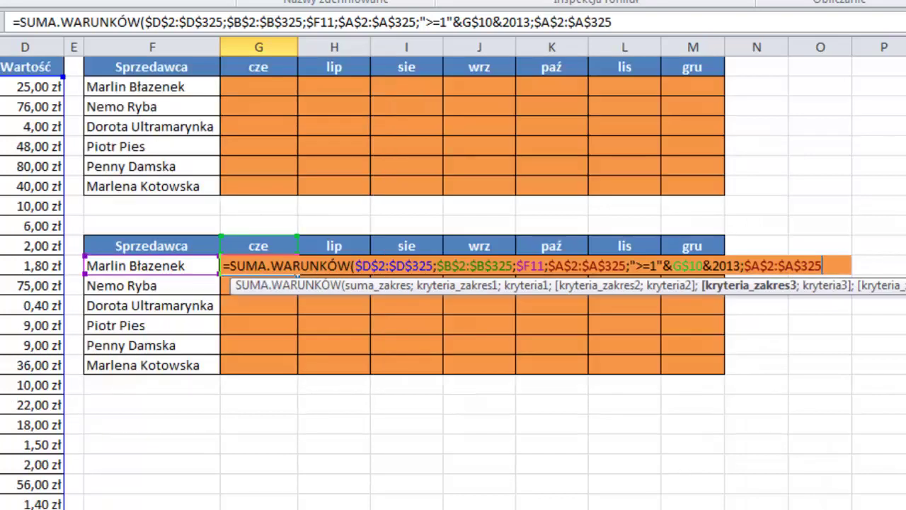
type(";")
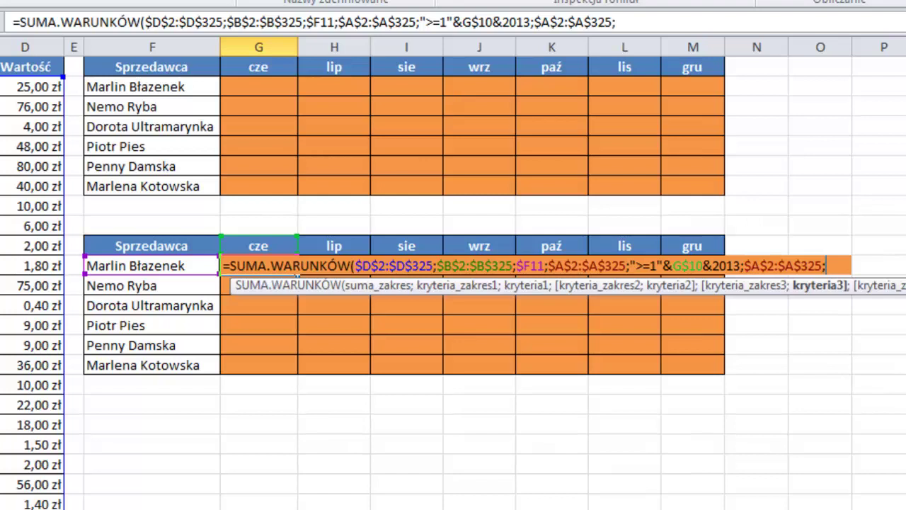
type("\"<")
type("=\"")
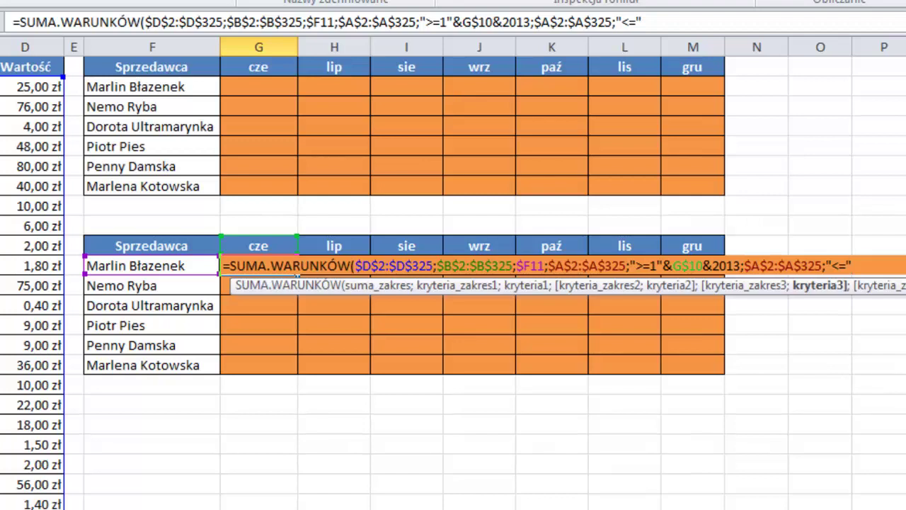
Add NR.SER.OST.DN.MIES(1&G$10&2013;0) as the end-of-month upper bound and close the formula
type("nr")
key("Down")
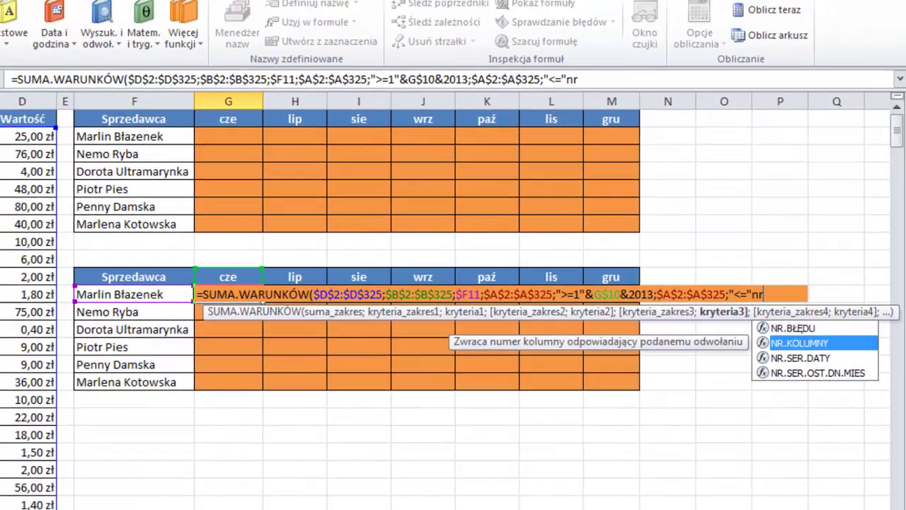
key("Down")
key("Down")
key("Tab")
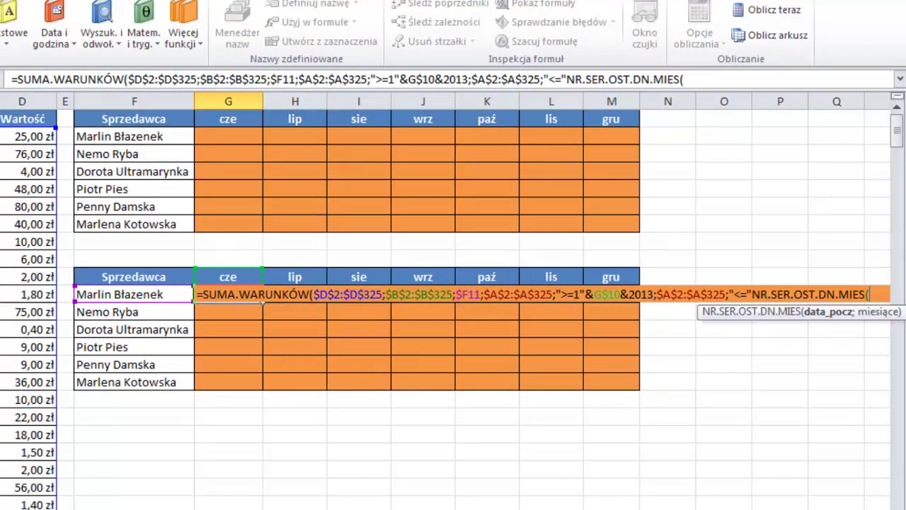
type("1")
type("&")
left_click(234, 277)
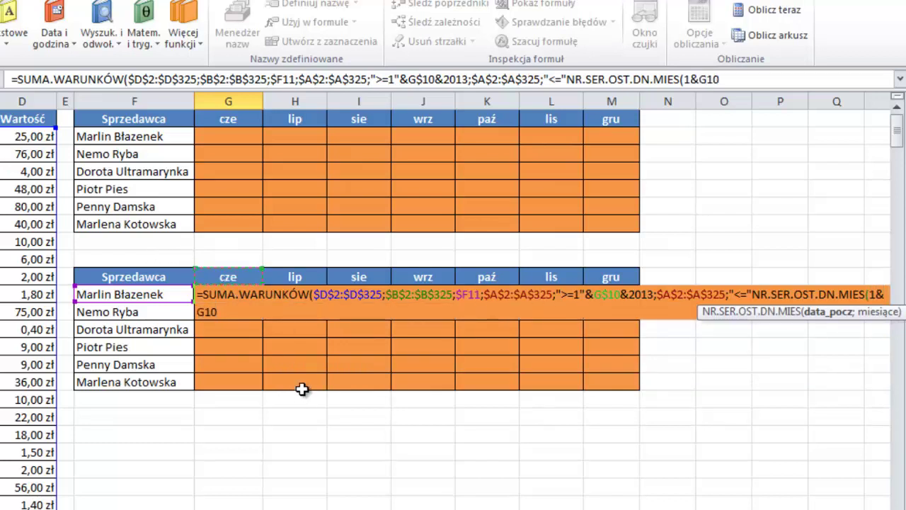
key("F4")
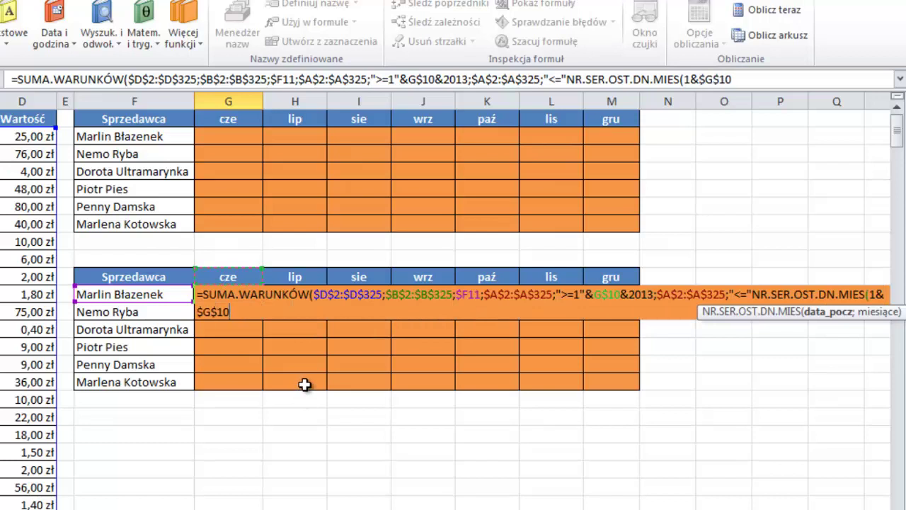
key("F4")
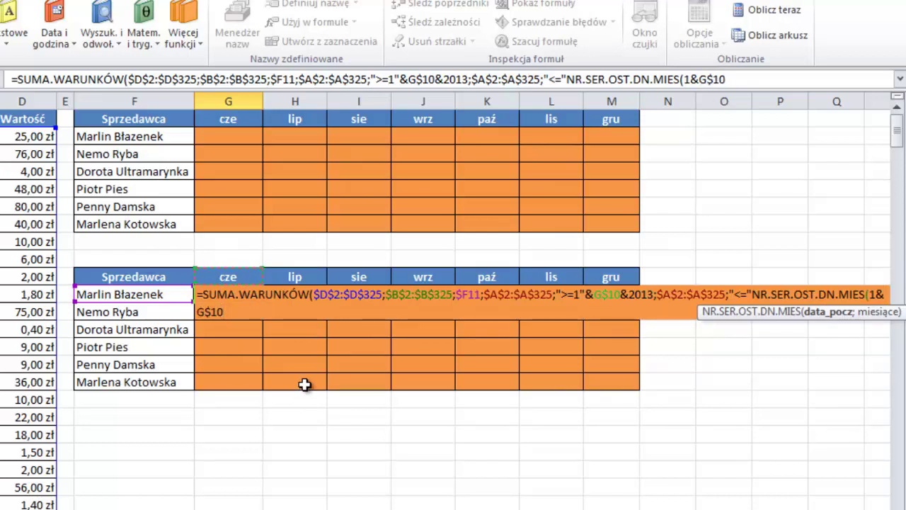
type("&")
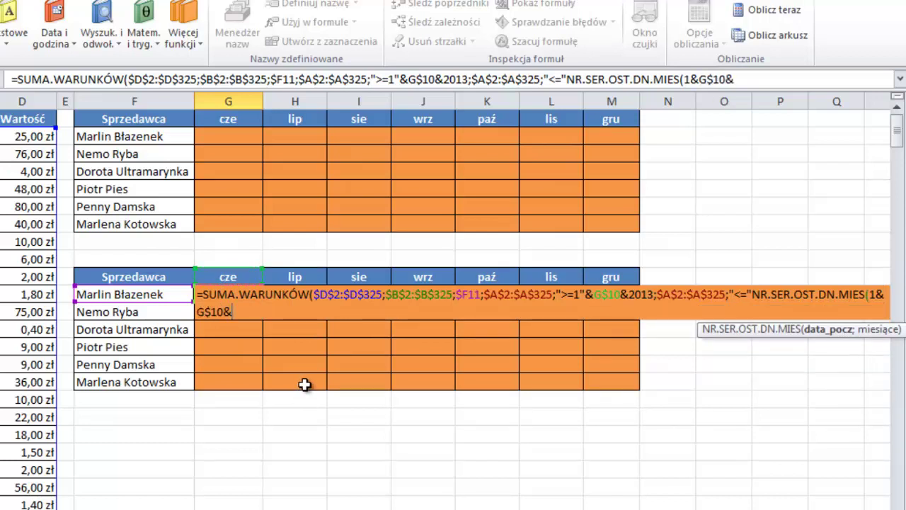
type("2013")
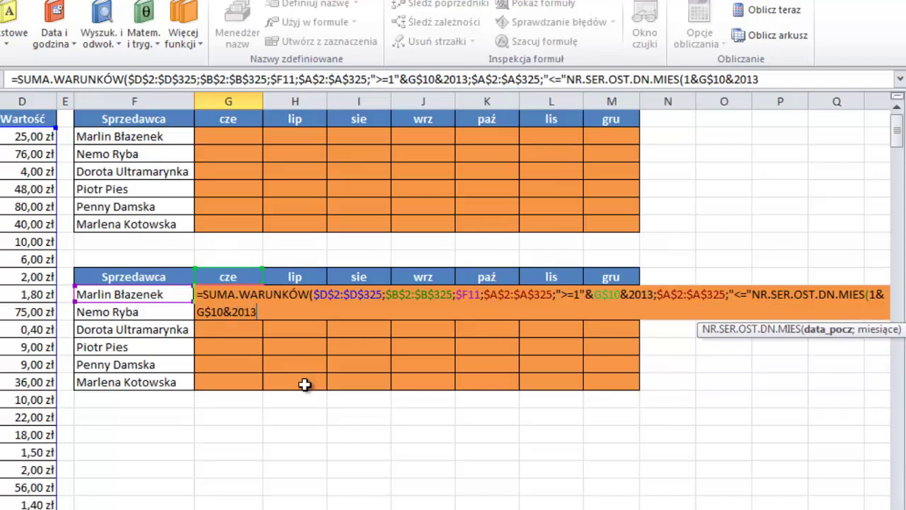
type(";0)")
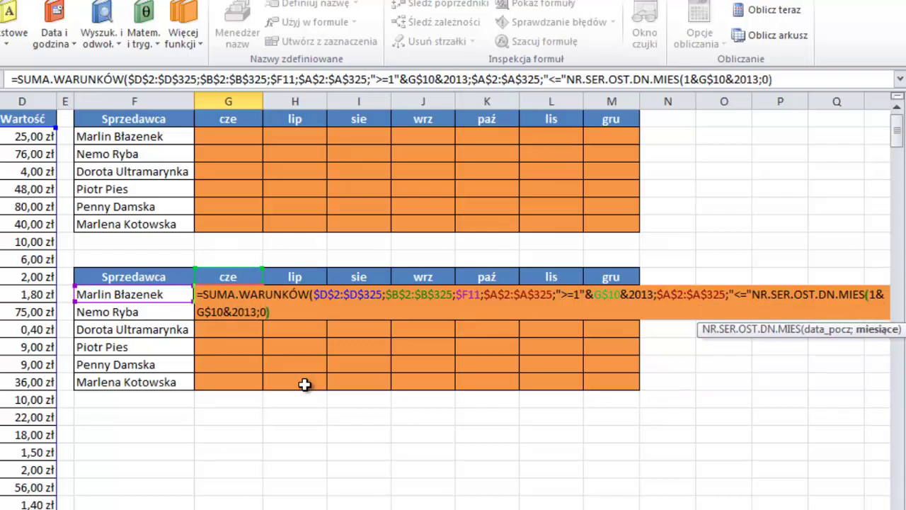
type(")")
Dismiss the formula error and insert & after "<=" so G11 returns 20,90 zł
key("Return")
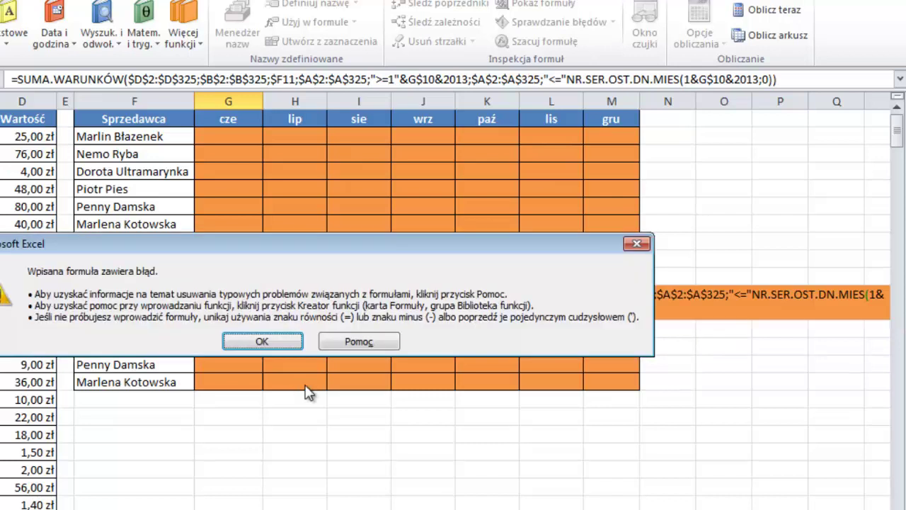
key("Return")
key("Left")
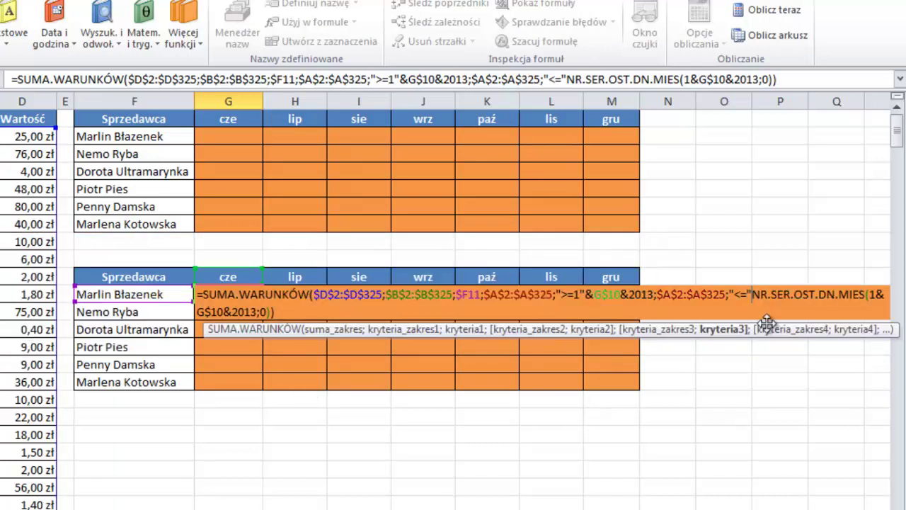
type("&")
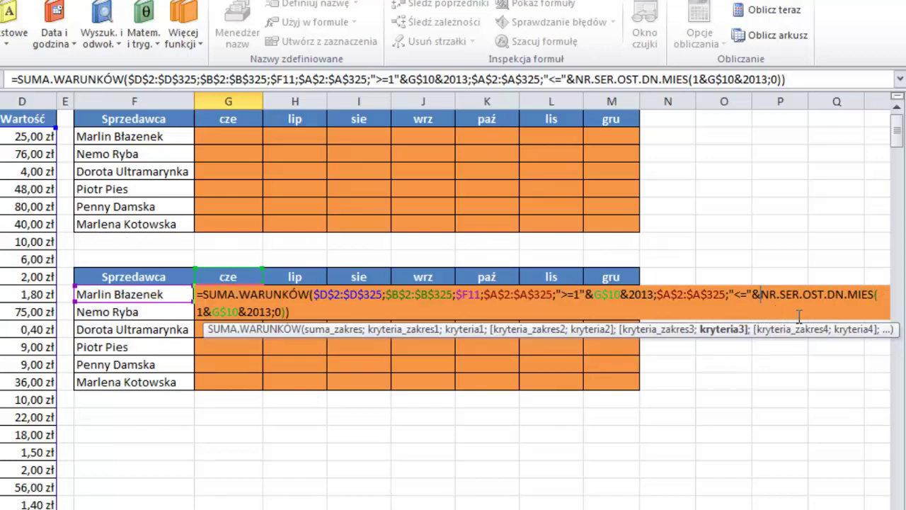
key("Return")
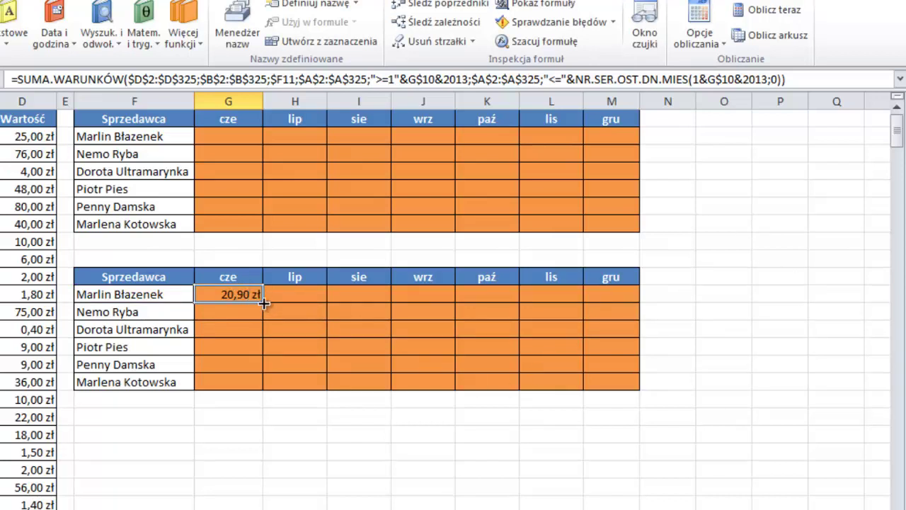
Copy G11's formula across G11:M16 and spot-check the copied formulas
mouse_move(263, 303)
left_mouse_down()
mouse_move(263, 391)
mouse_move(616, 389)
left_mouse_up()
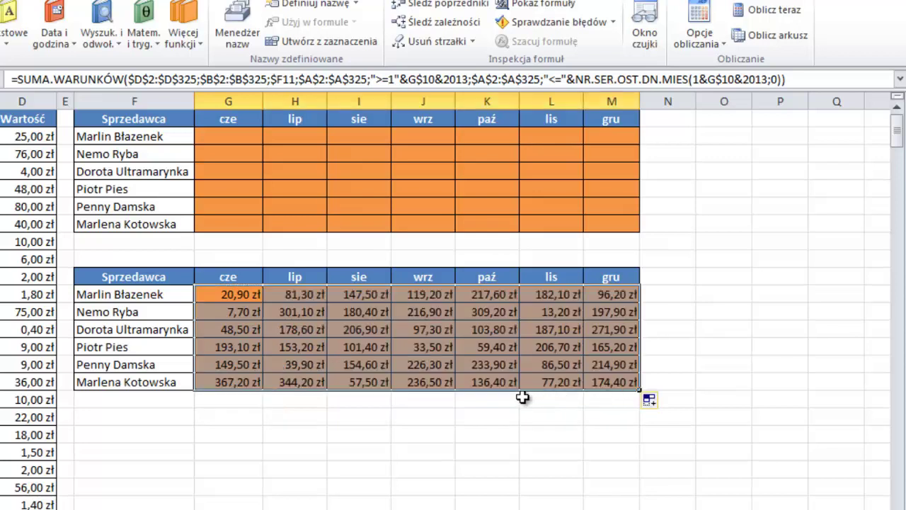
left_click(296, 296)
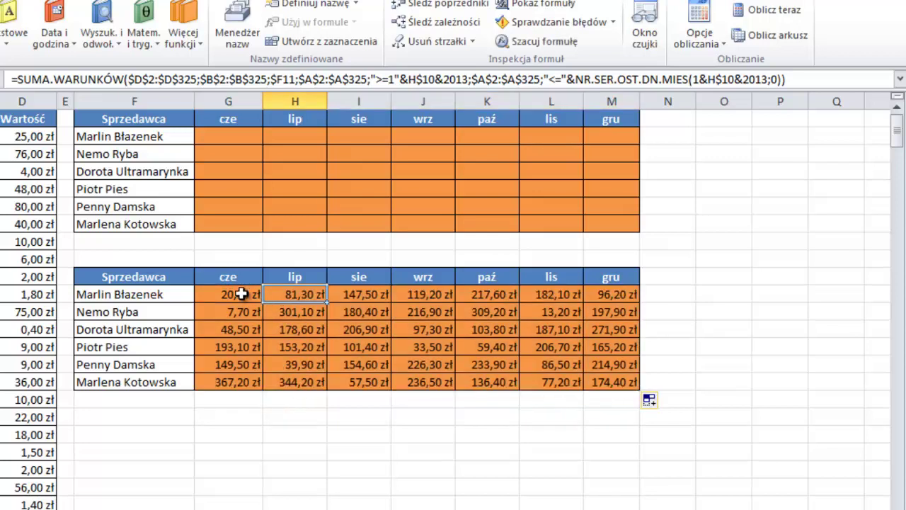
left_click(256, 311)
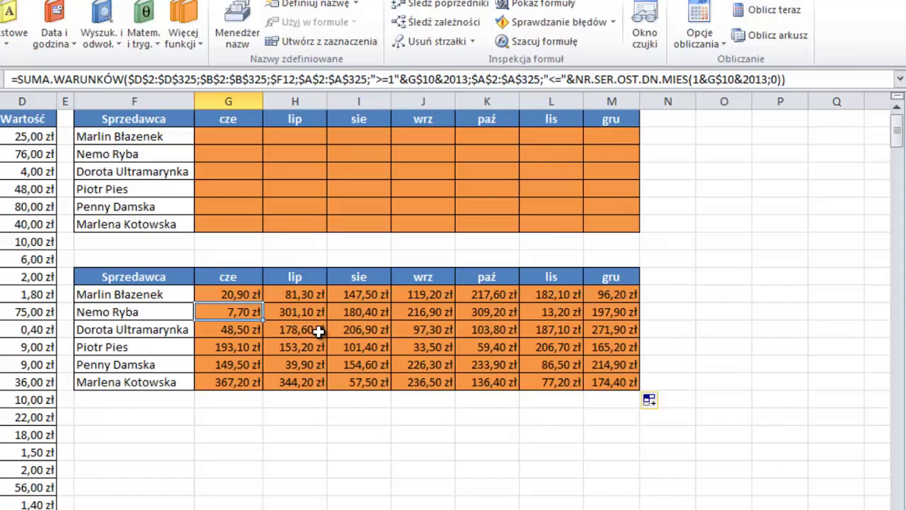
left_click(233, 281)
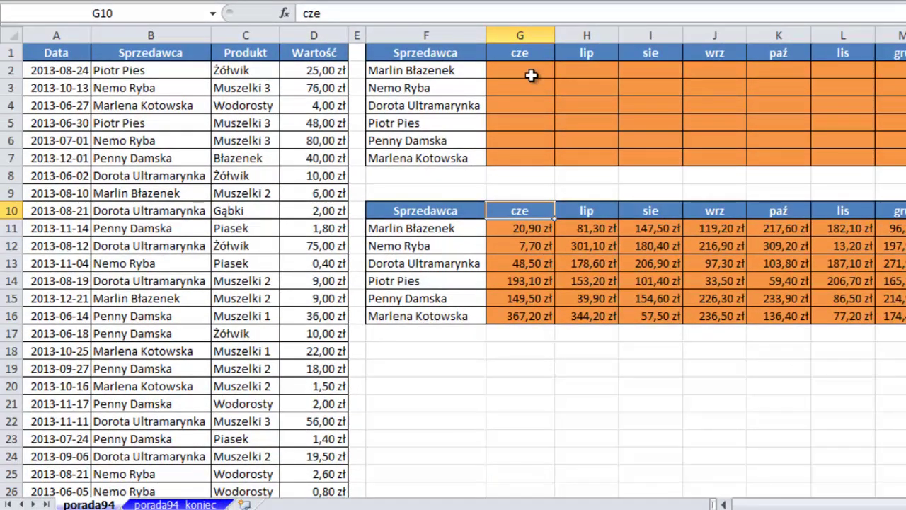
left_click(531, 75)
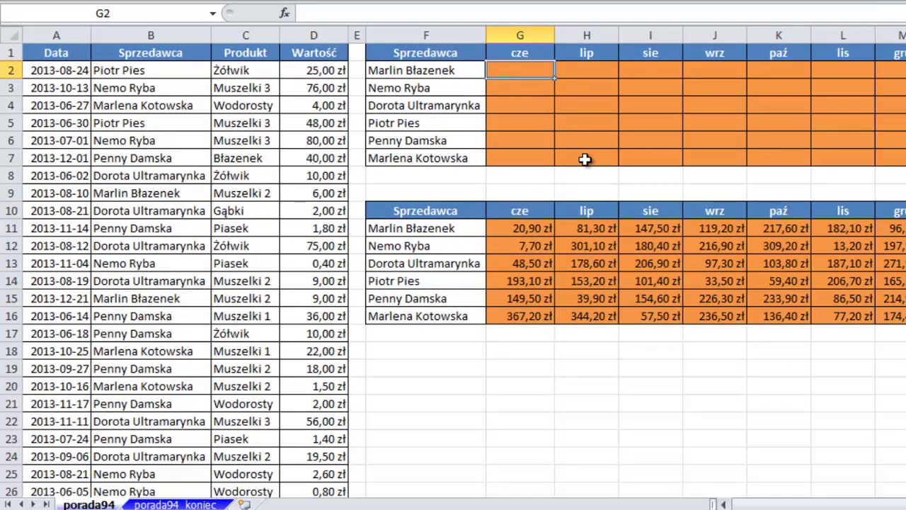
Start =SUMA.ILOCZYNÓW in G2 with the absolute value range $D$2:$D$325
type("=")
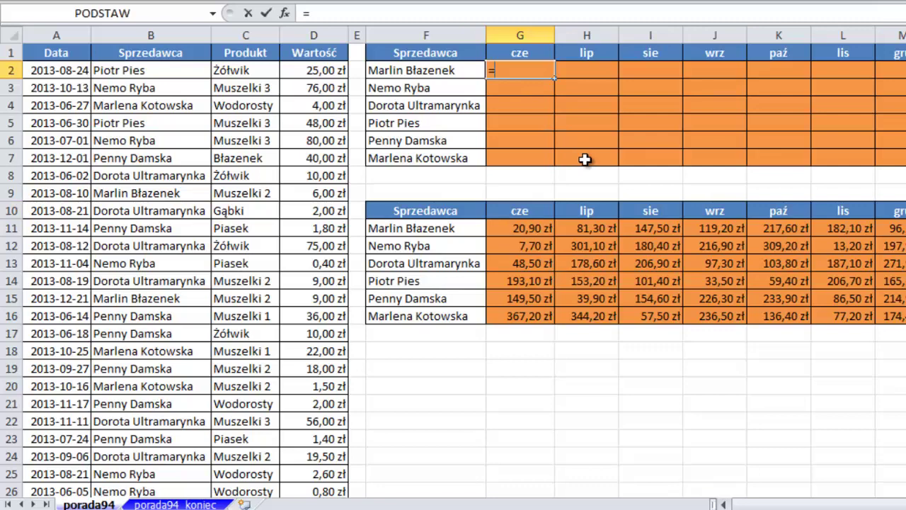
type("su")
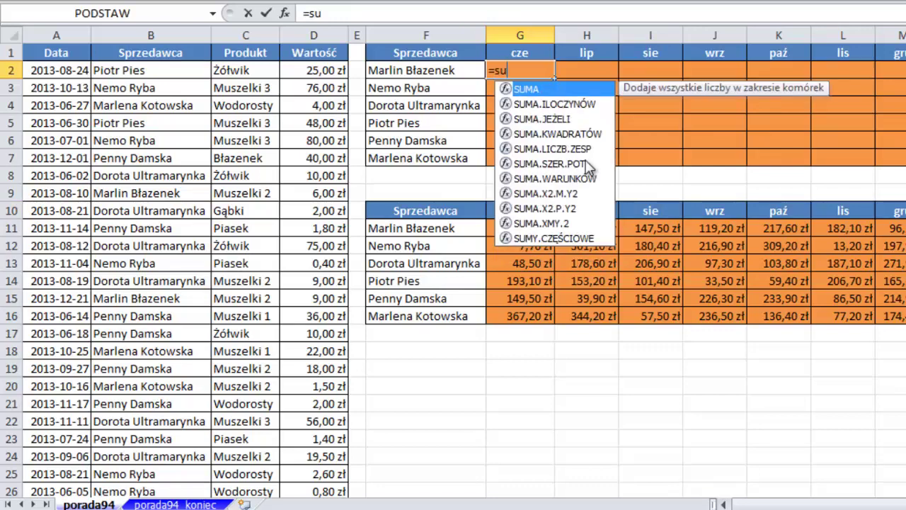
type("ma.")
key("Tab")
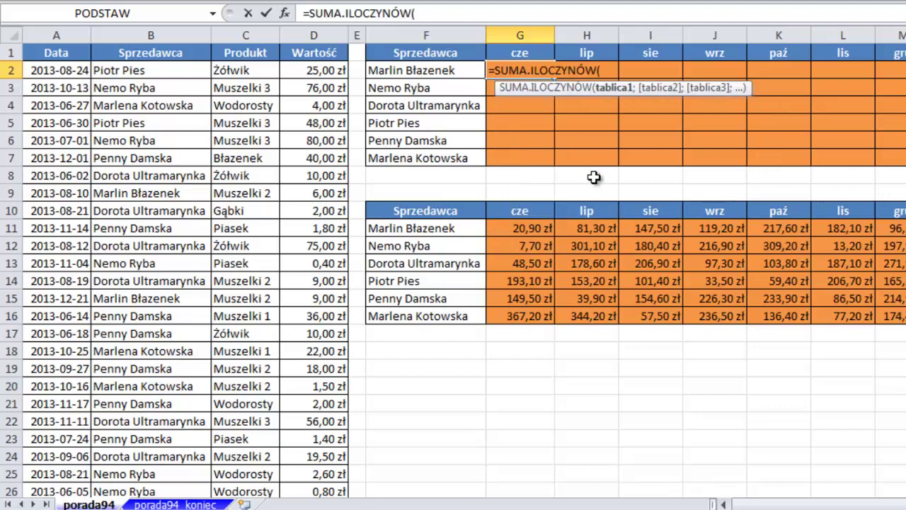
left_click(330, 68)
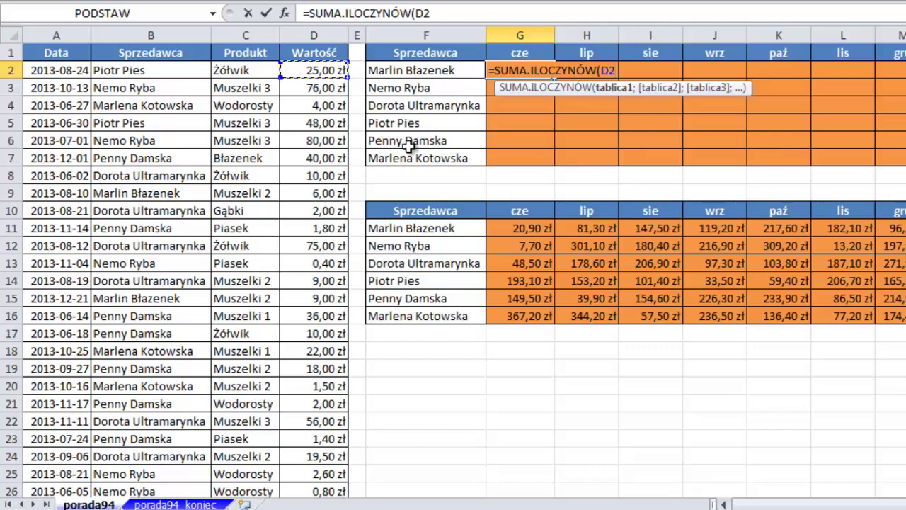
key("ctrl+shift+Down")
key("F4")
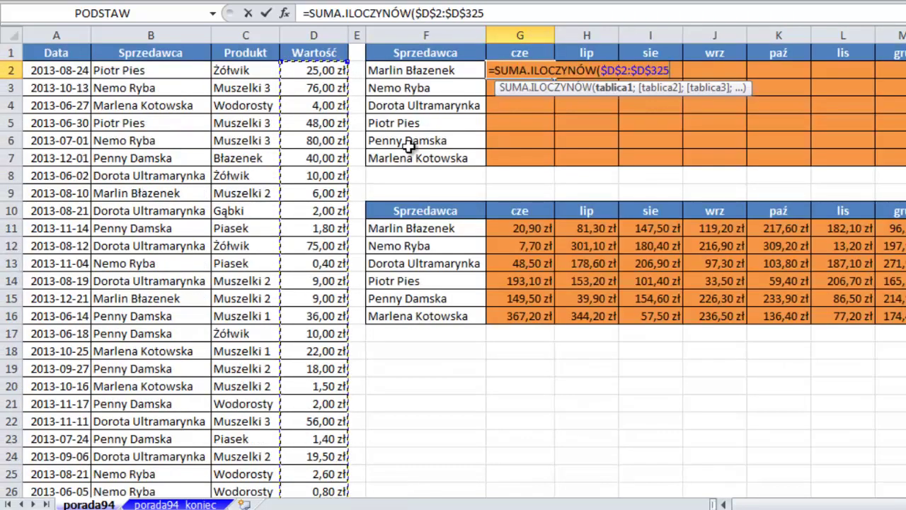
type(";")
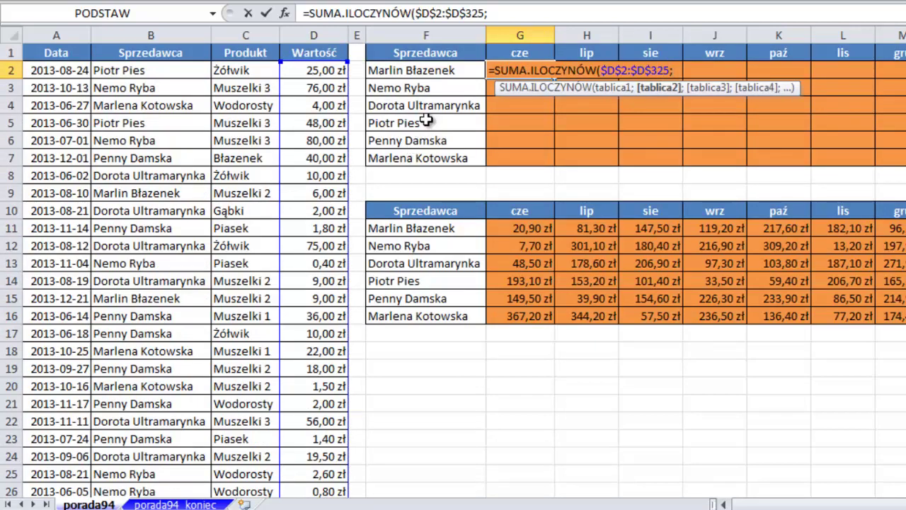
Add the seller comparison $B$2:$B$325=$F2 and select it within the formula
left_click(157, 71)
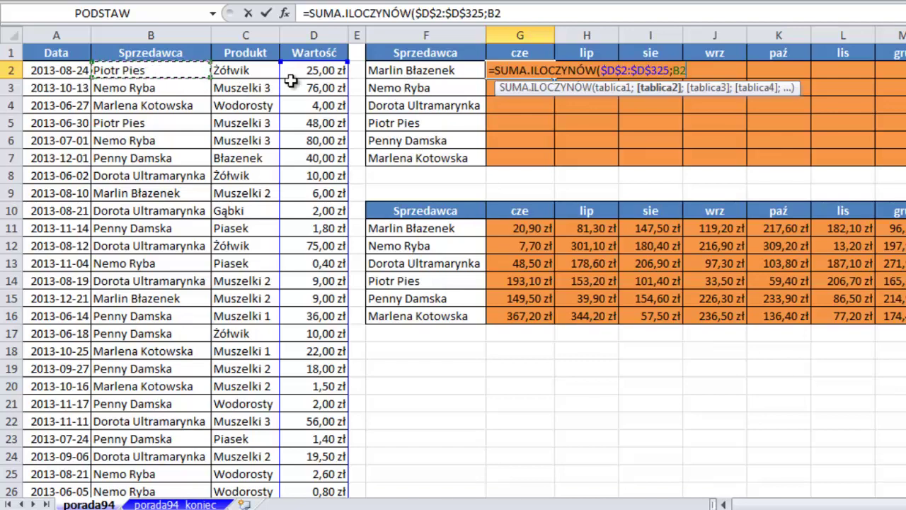
key("ctrl+shift+Down")
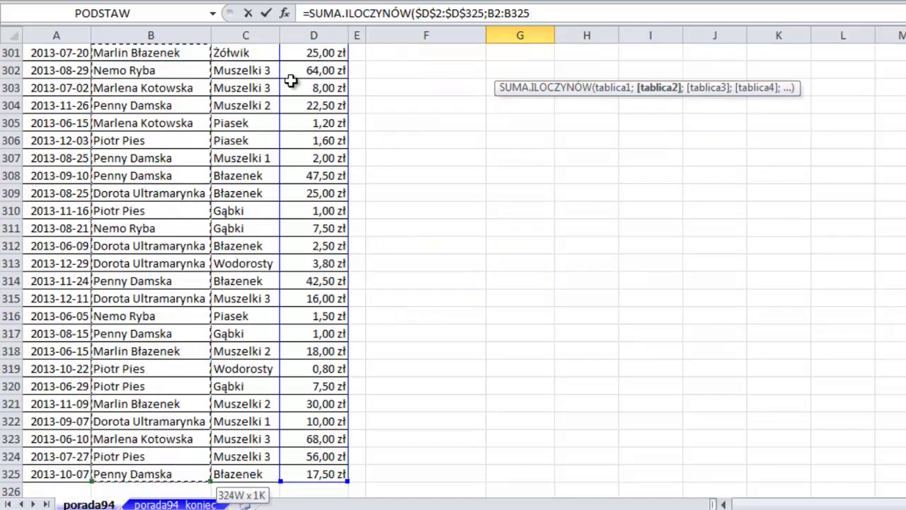
key("F4")
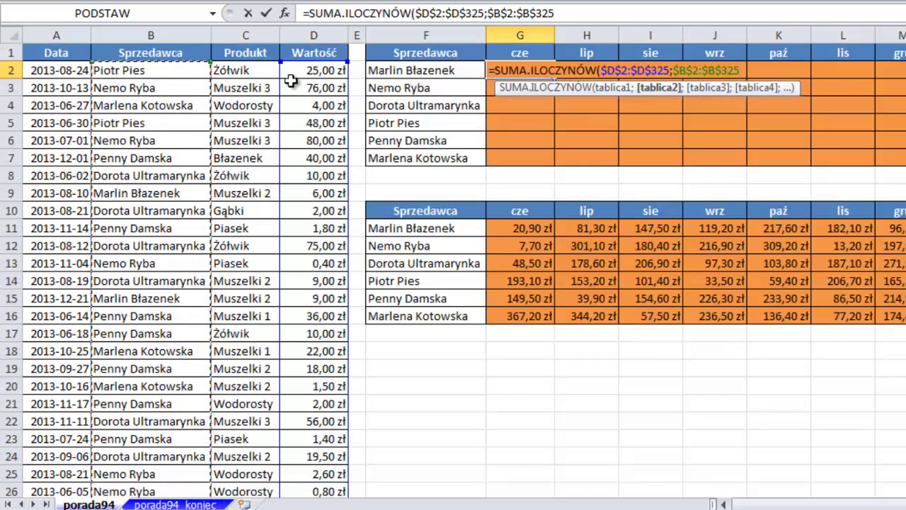
type("=")
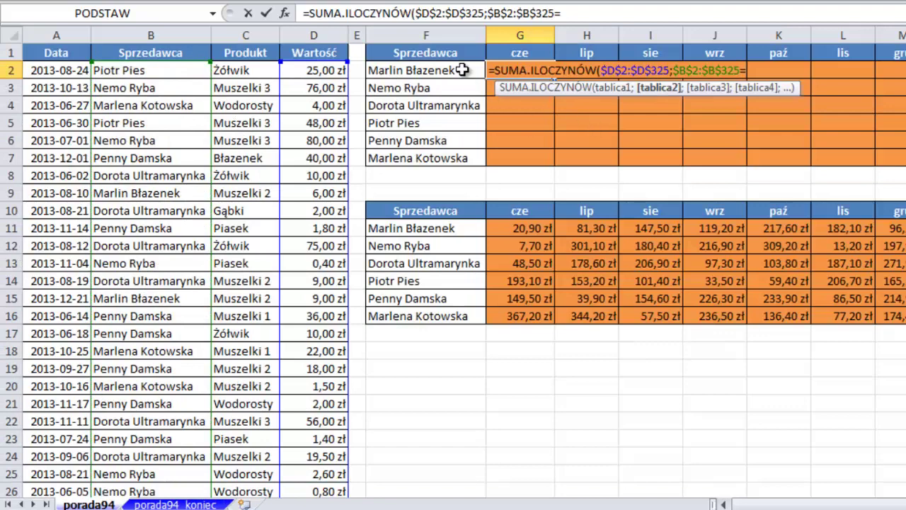
left_click(467, 71)
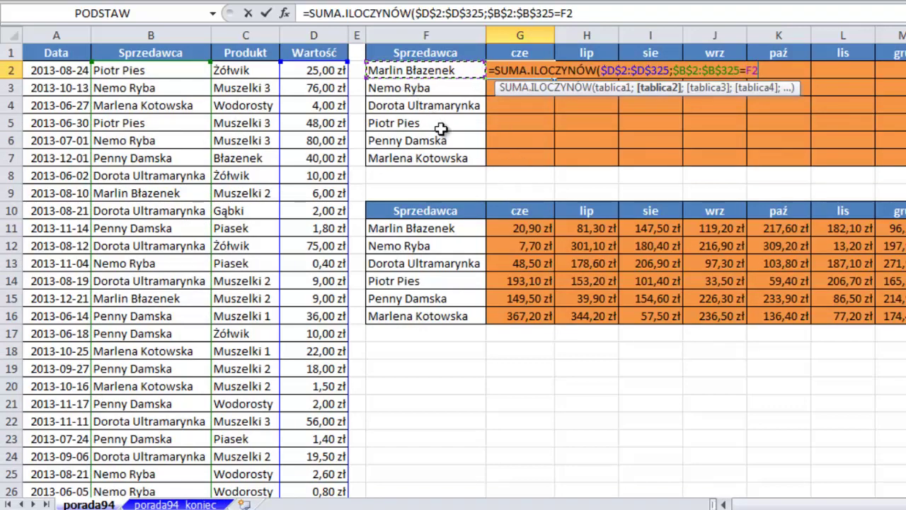
key("F4")
key("F4")
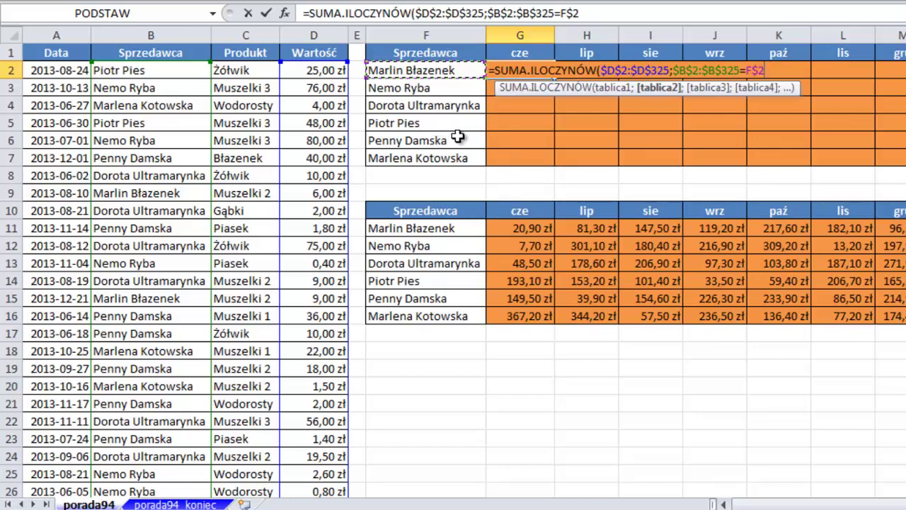
key("F4")
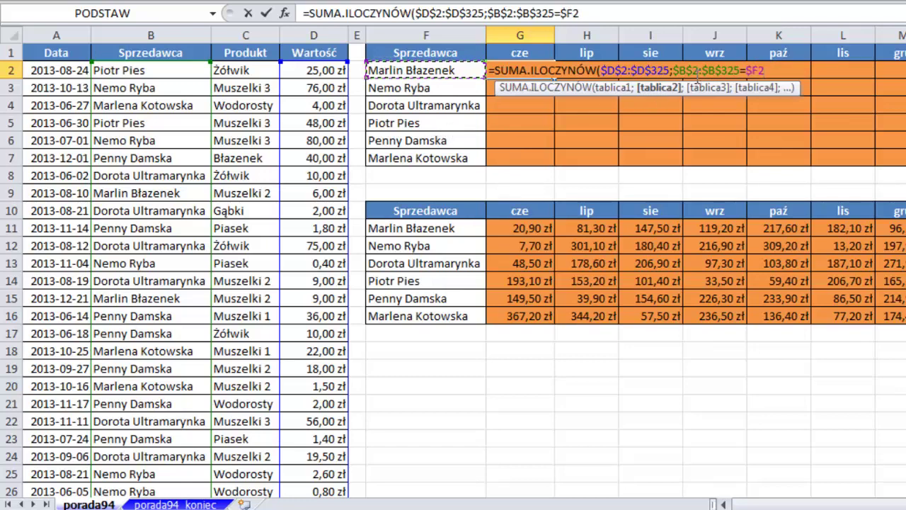
left_click(666, 87)
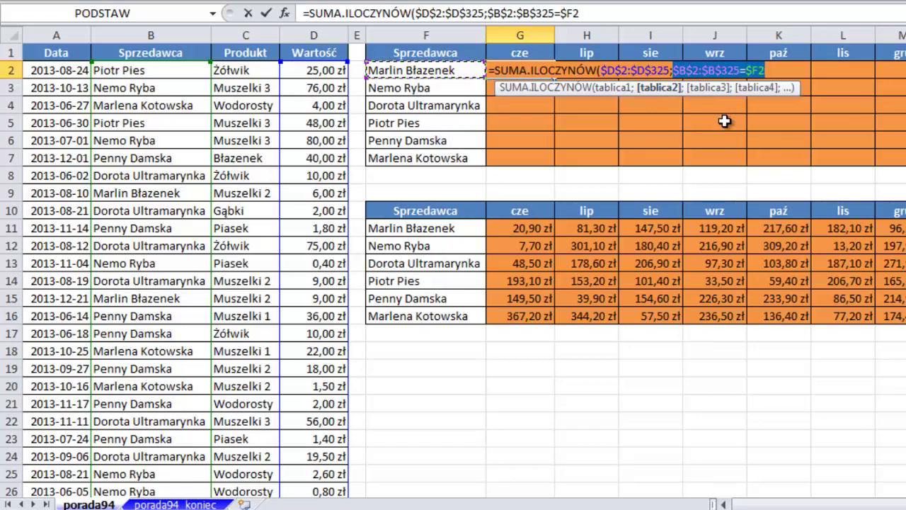
Preview the seller comparison's values, restore it, and prefix it with --
key("F9")
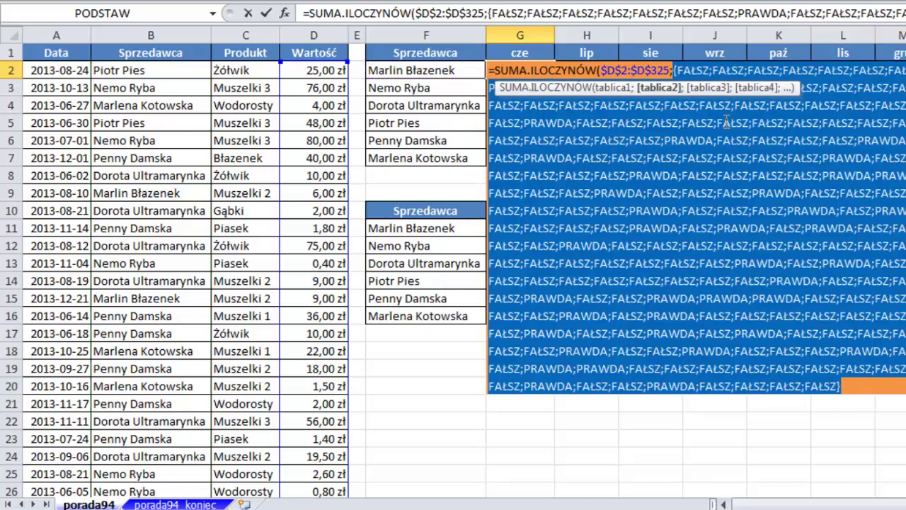
key("ctrl+z")
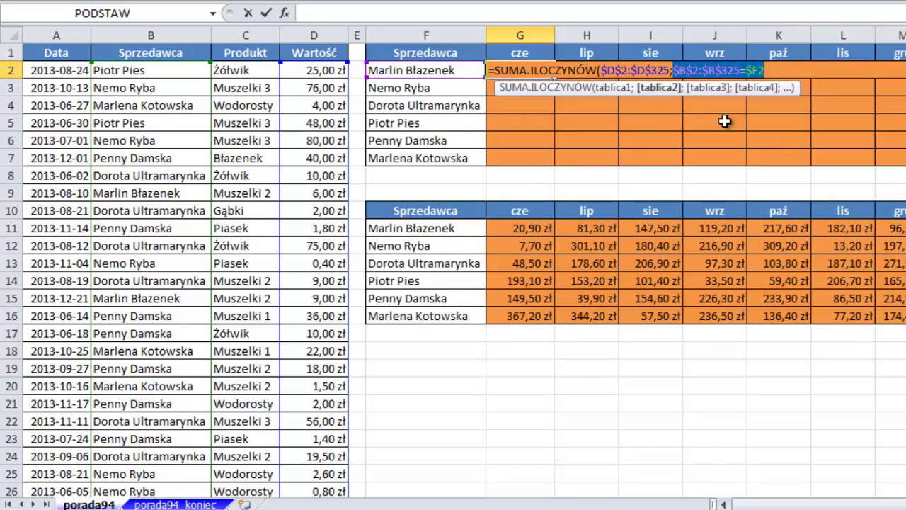
left_click(673, 71)
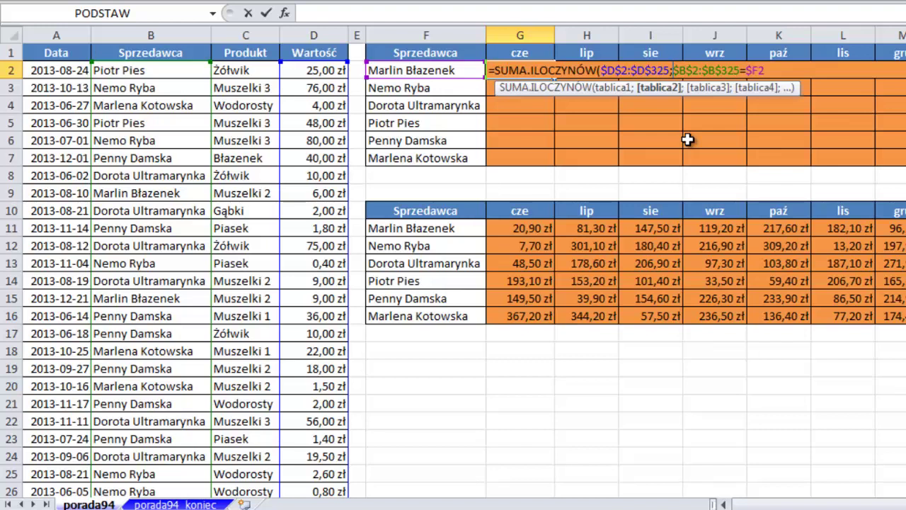
type("--")
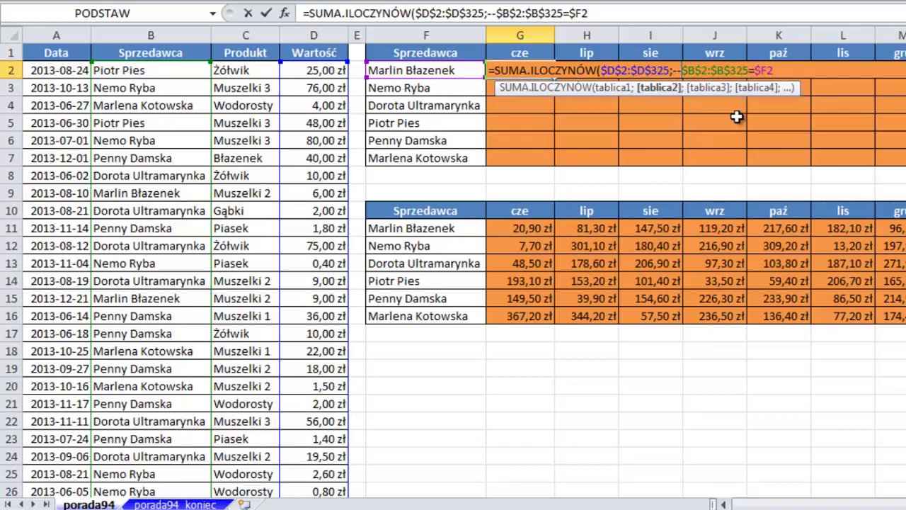
Wrap the comparison as --($B$2:$B$325=$F2), check its 0/1 values, and add a semicolon
type("(")
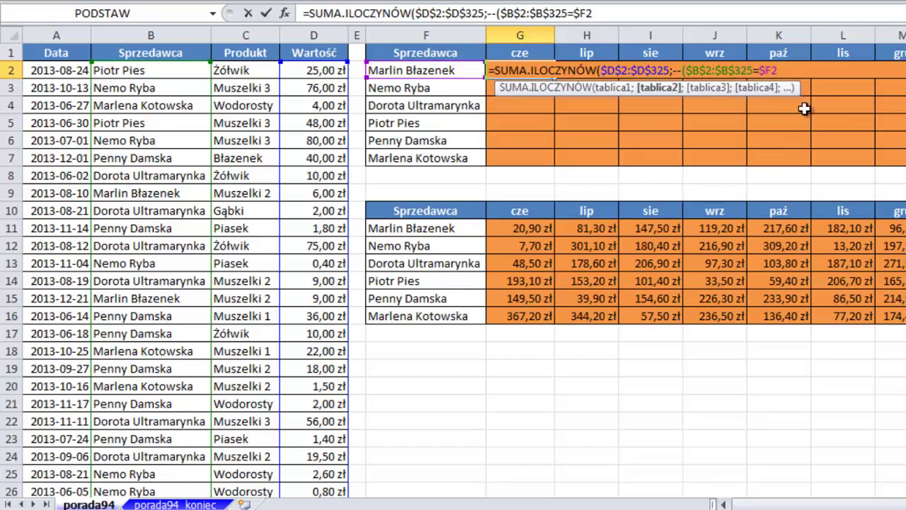
type(")")
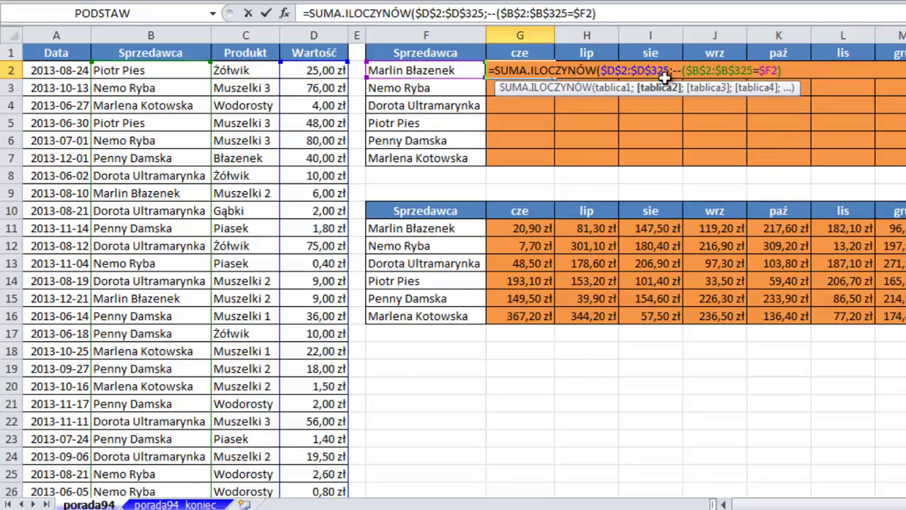
left_click(661, 92)
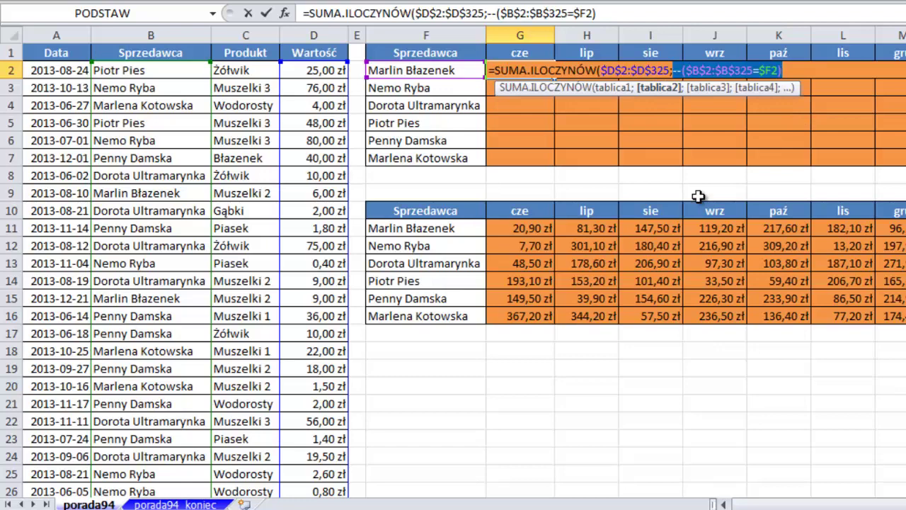
key("F9")
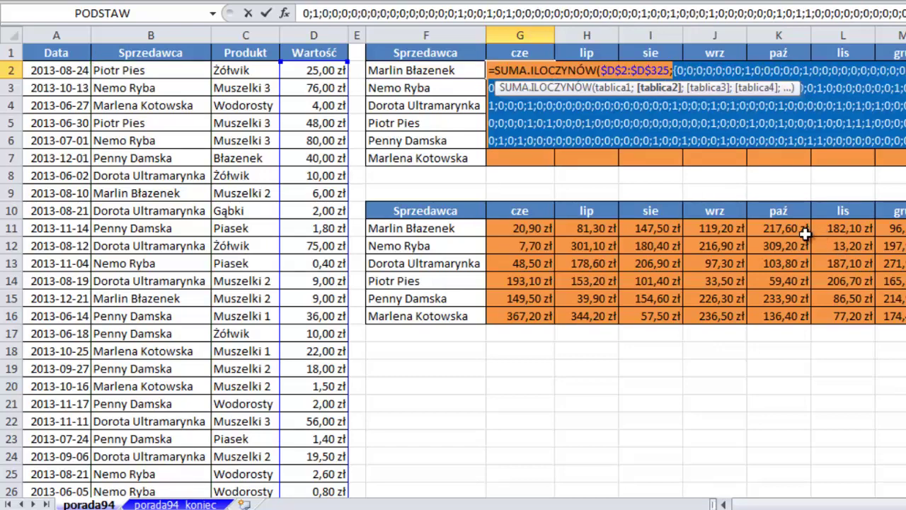
key("ctrl+z")
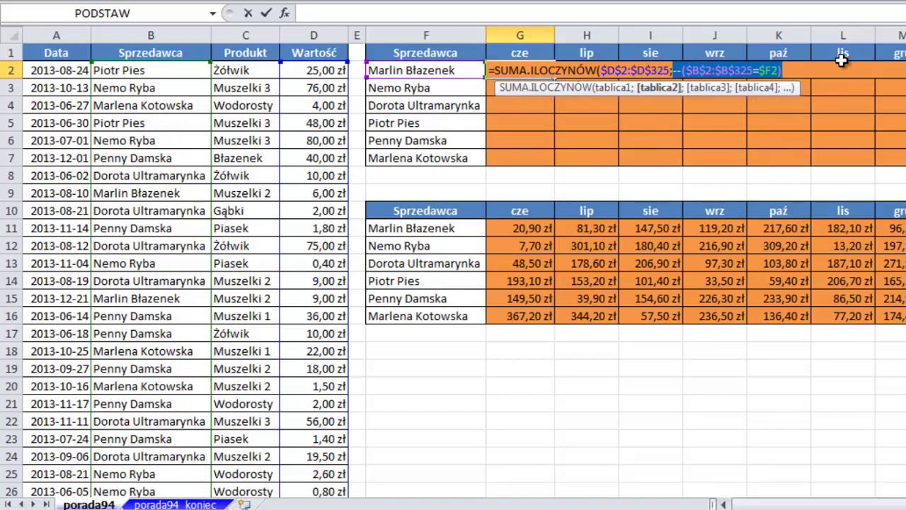
left_click(804, 70)
type(";")
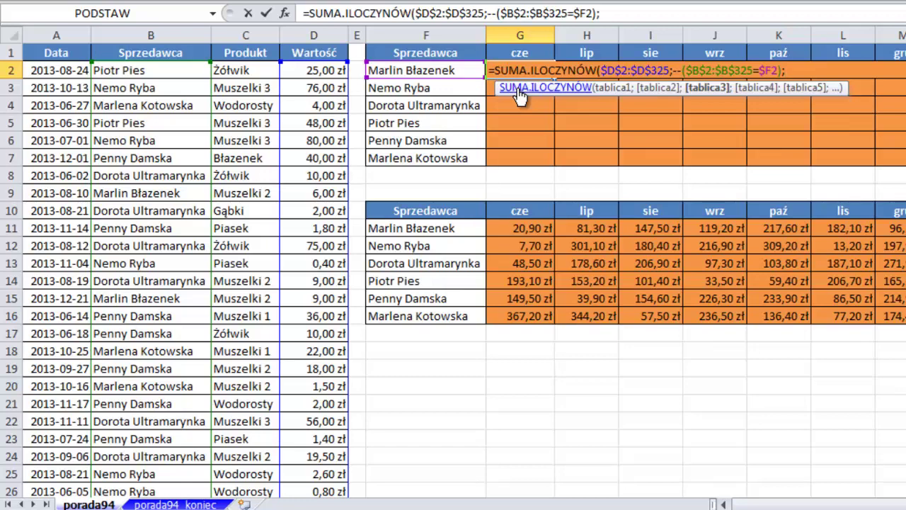
Extend G2's formula with the month test TEKST($A$2:$A$325;"mmm")=G$1 and commit it
type("tek")
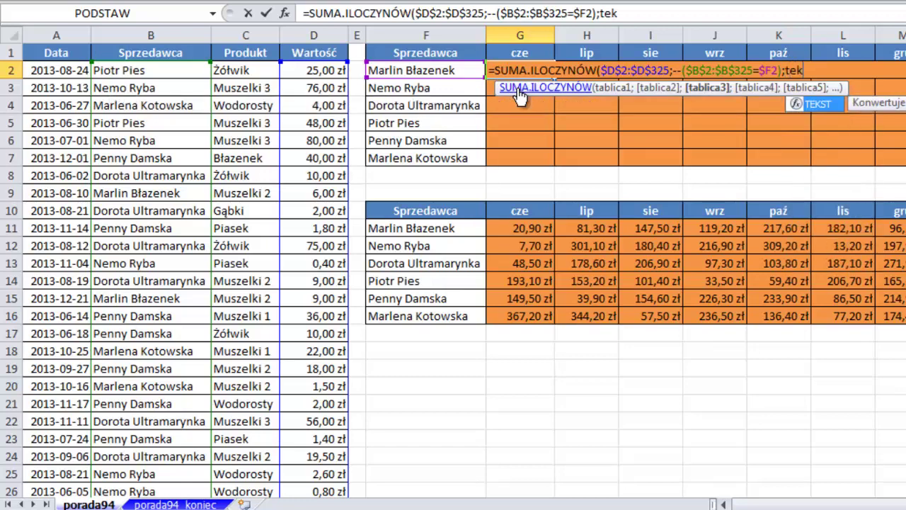
key("Tab")
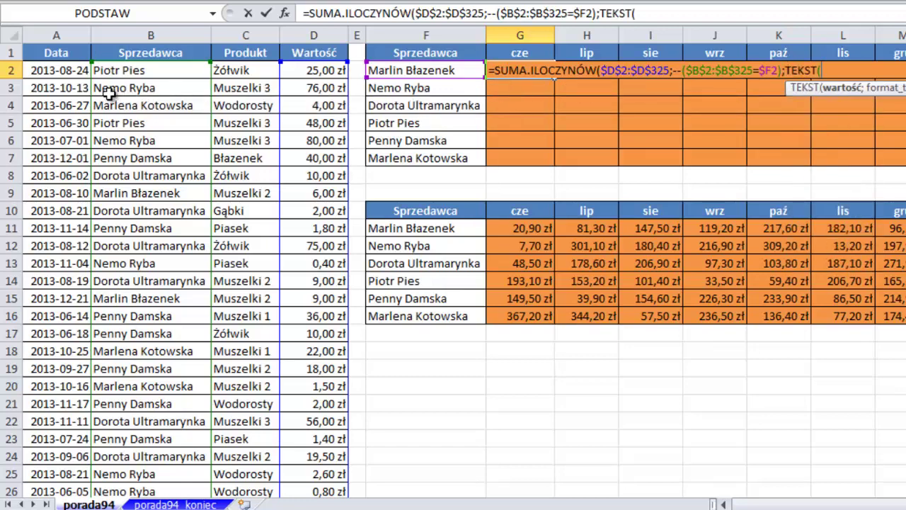
left_click(70, 75)
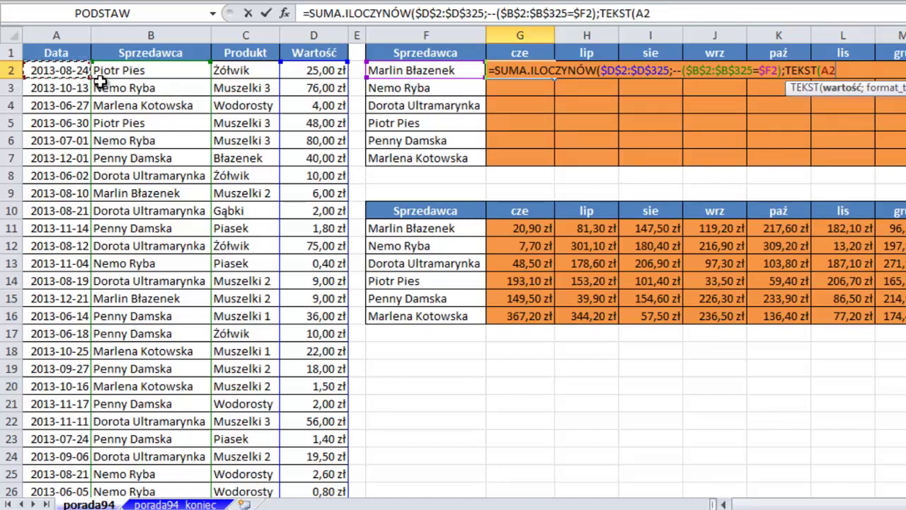
key("ctrl+shift+Down")
key("F4")
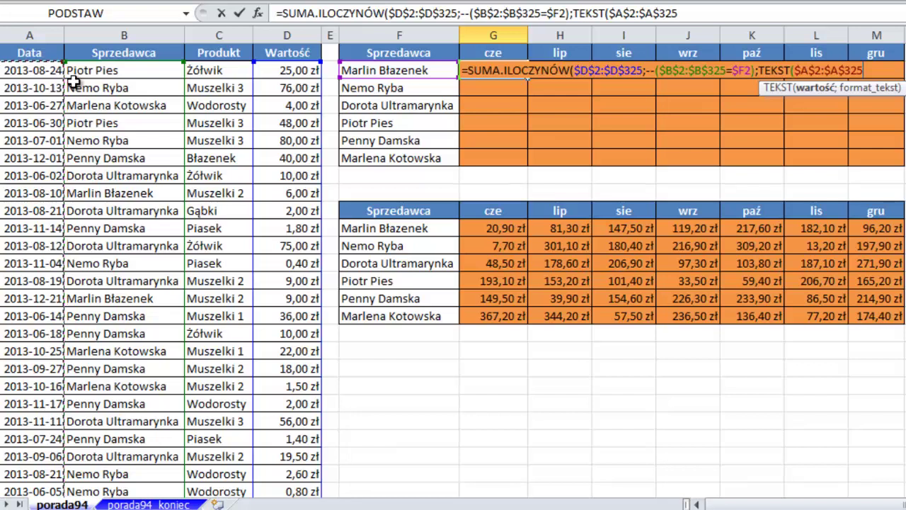
type(";\"")
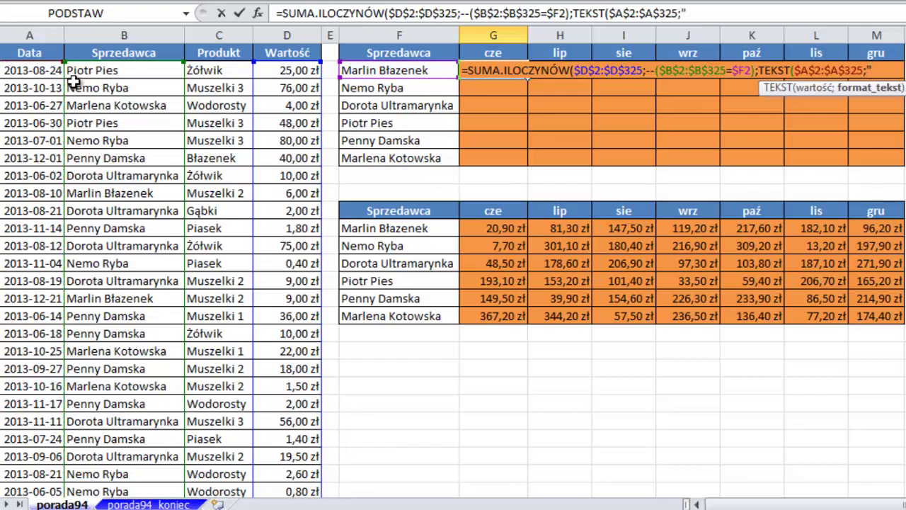
type("m")
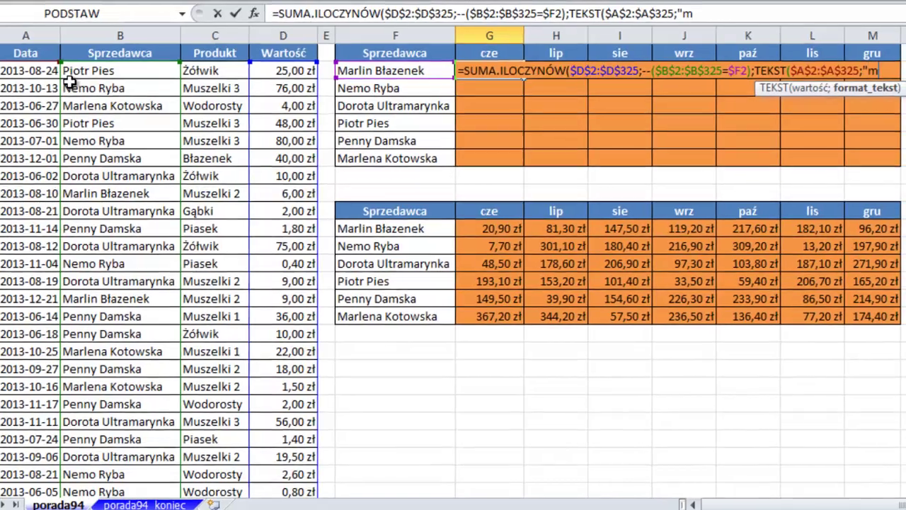
type("mm\"")
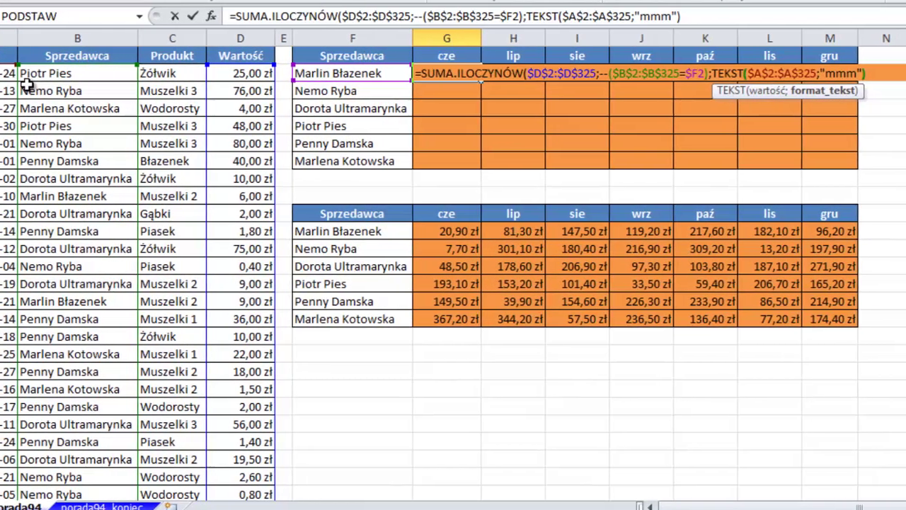
type(")=")
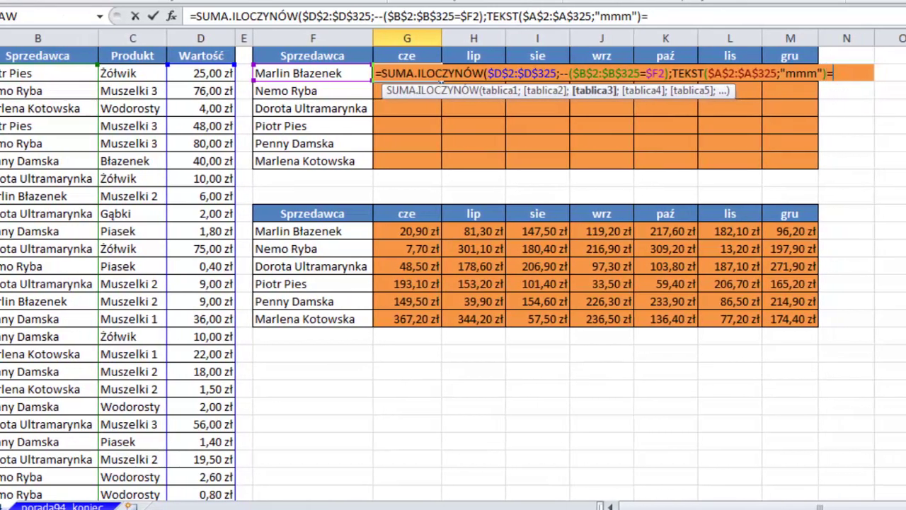
left_click(395, 54)
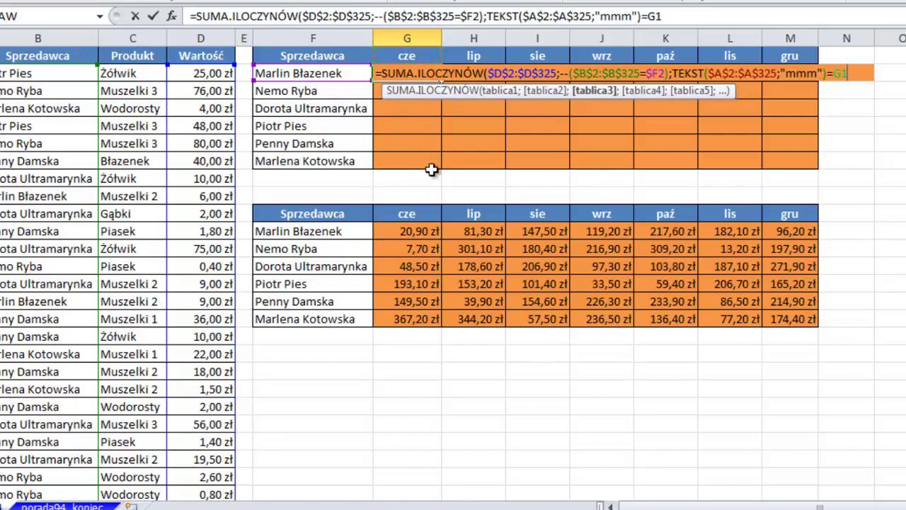
key("F4")
key("F4")
type(")")
key("ctrl+Return")
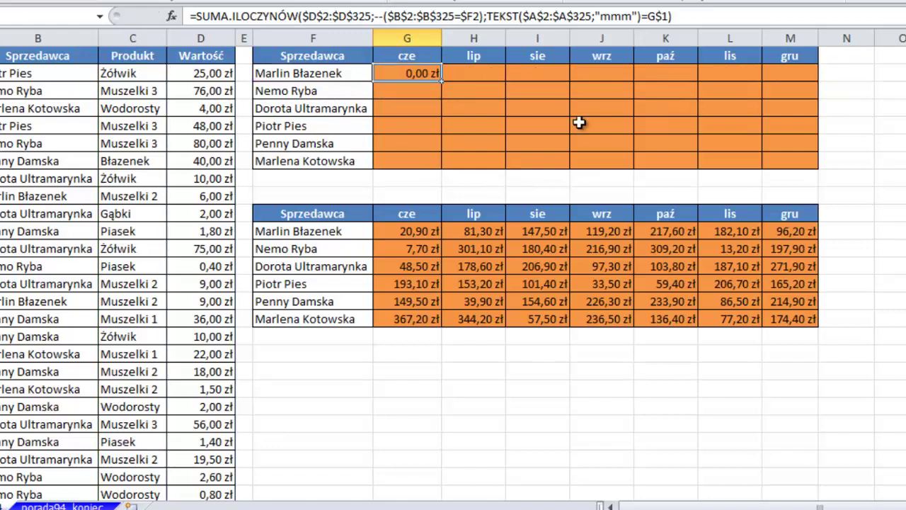
Preview the month condition's PRAWDA/FAŁSZ values in G2's formula with F9, then undo
key("F2")
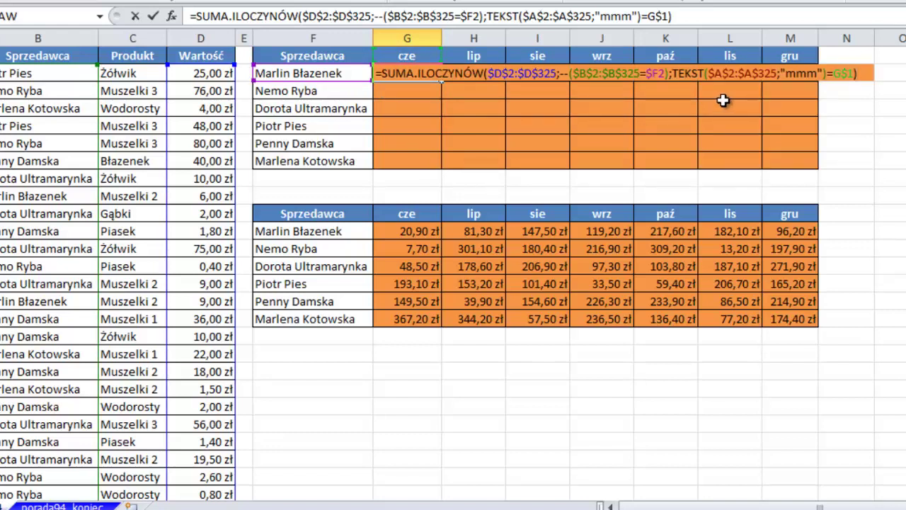
left_click(571, 73)
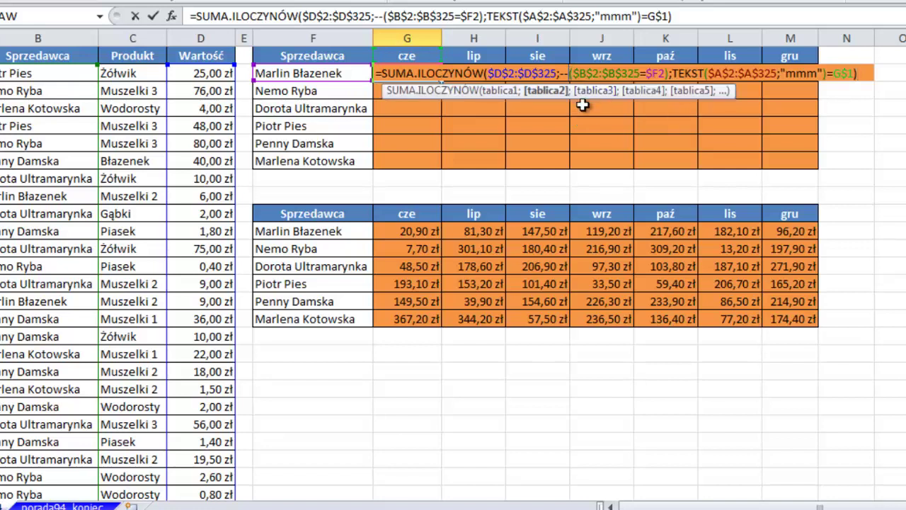
left_click(673, 73)
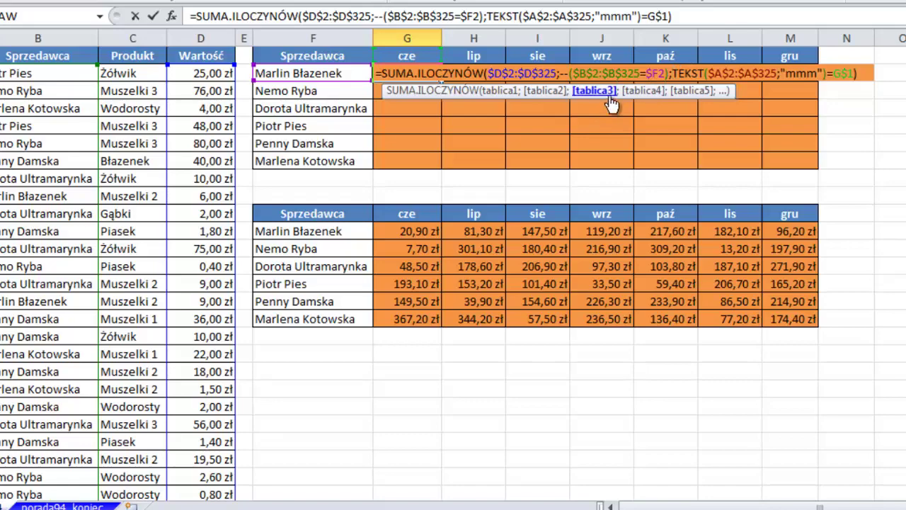
left_click(597, 92)
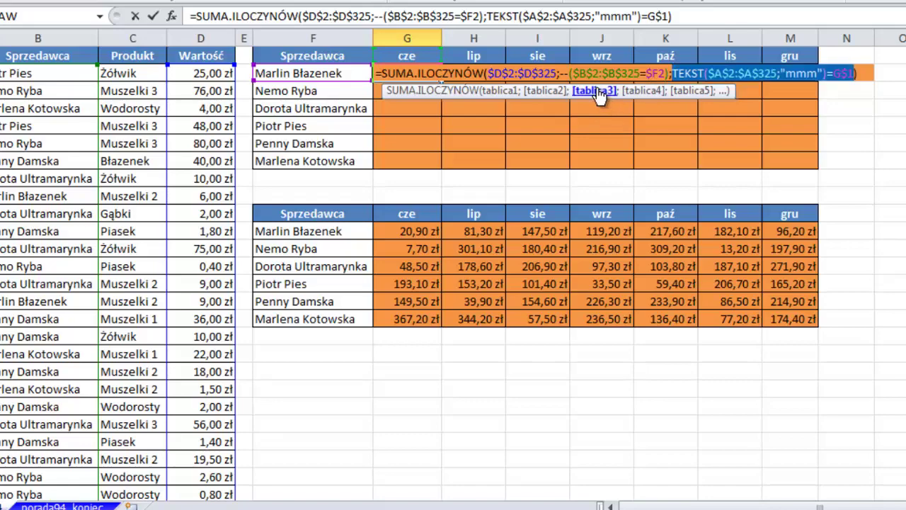
key("F9")
key("ctrl+z")
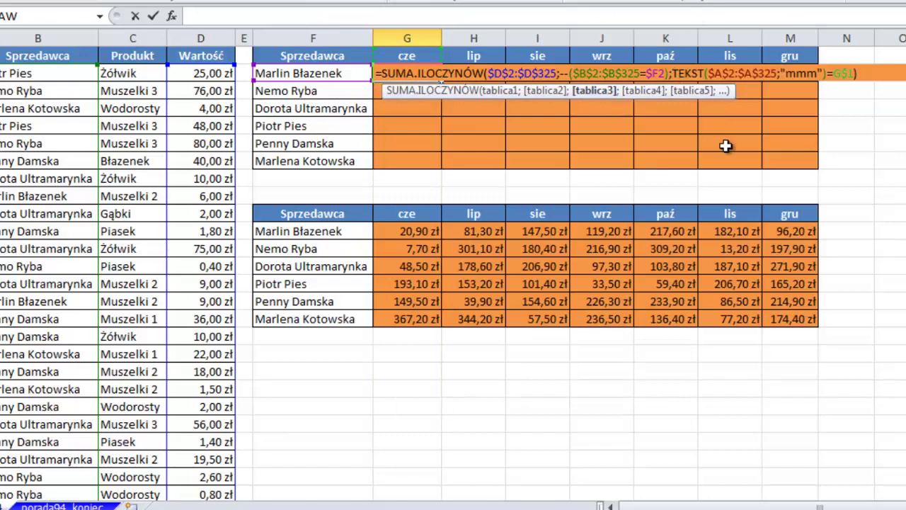
Wrap the month test as --(TEKST($A$2:$A$325;"mmm")=G$1) so G2 returns 20,90 zł
type("--(")
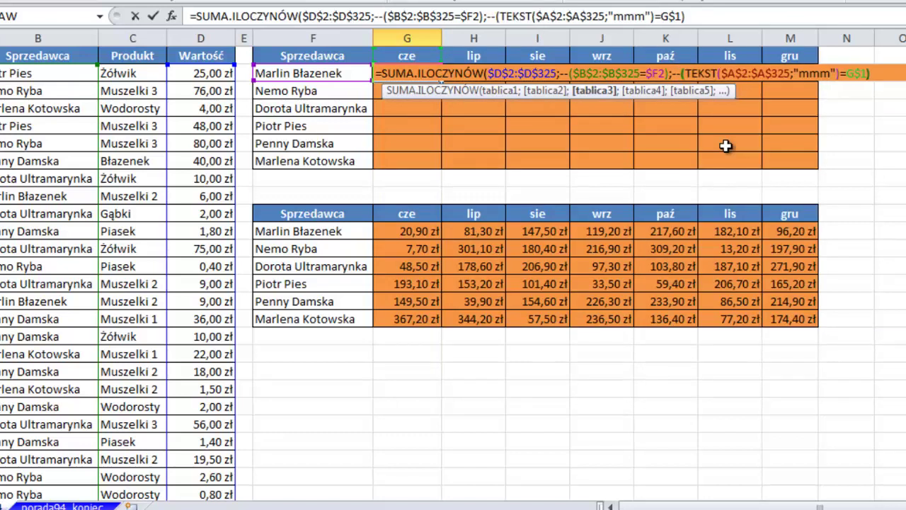
left_click_drag(873, 74, 867, 73)
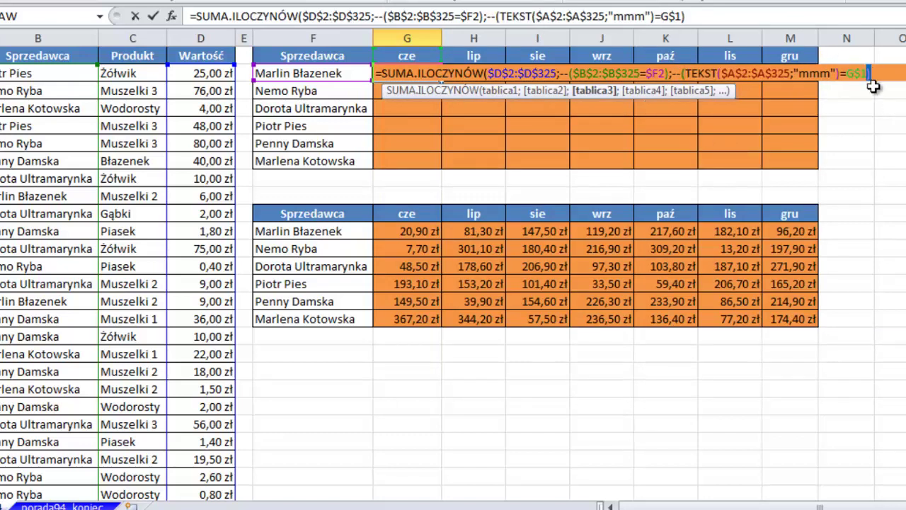
type(")")
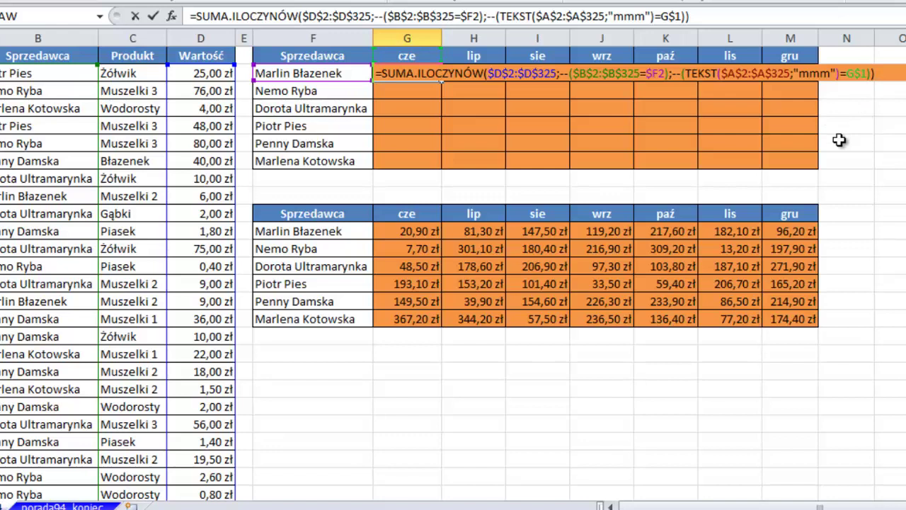
key("ctrl+Return")
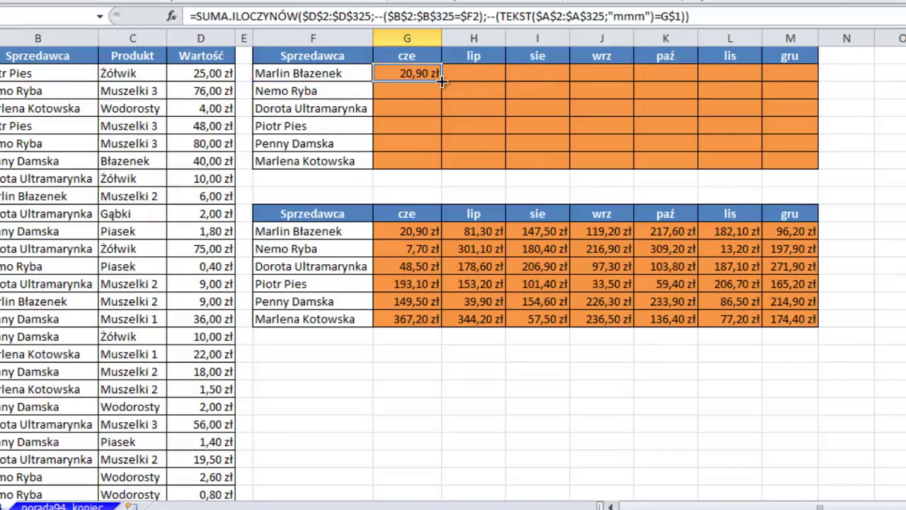
Fill G2's SUMA.ILOCZYNÓW formula across G2:M7 and check the cze header in G1
mouse_move(439, 82)
left_mouse_down()
mouse_move(441, 168)
mouse_move(801, 160)
left_mouse_up()
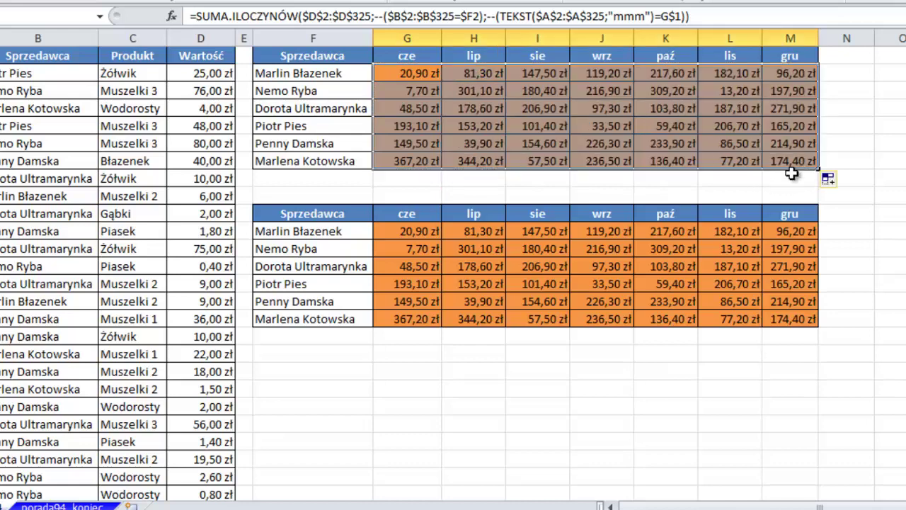
left_click(799, 163)
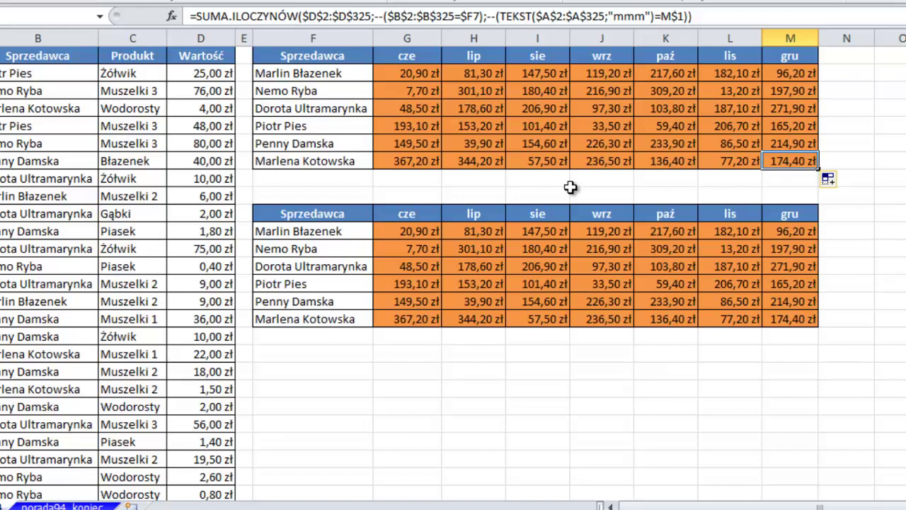
left_click(419, 62)
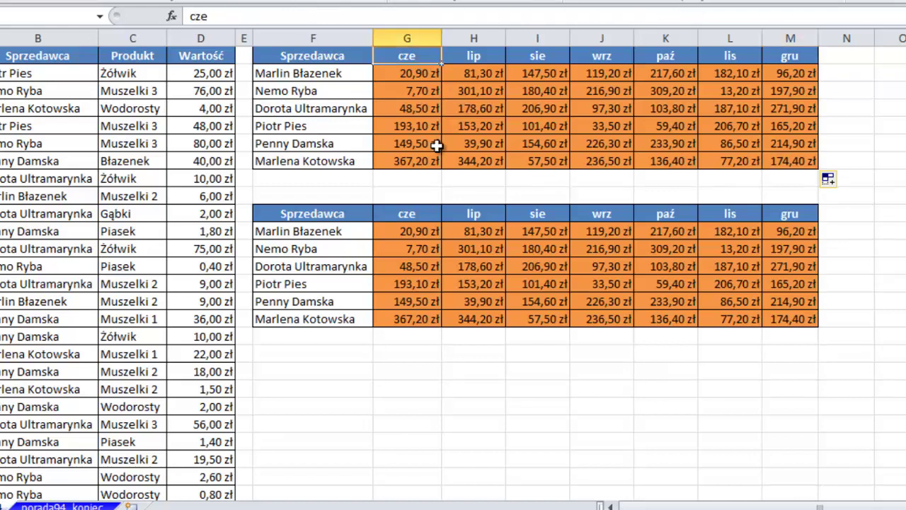